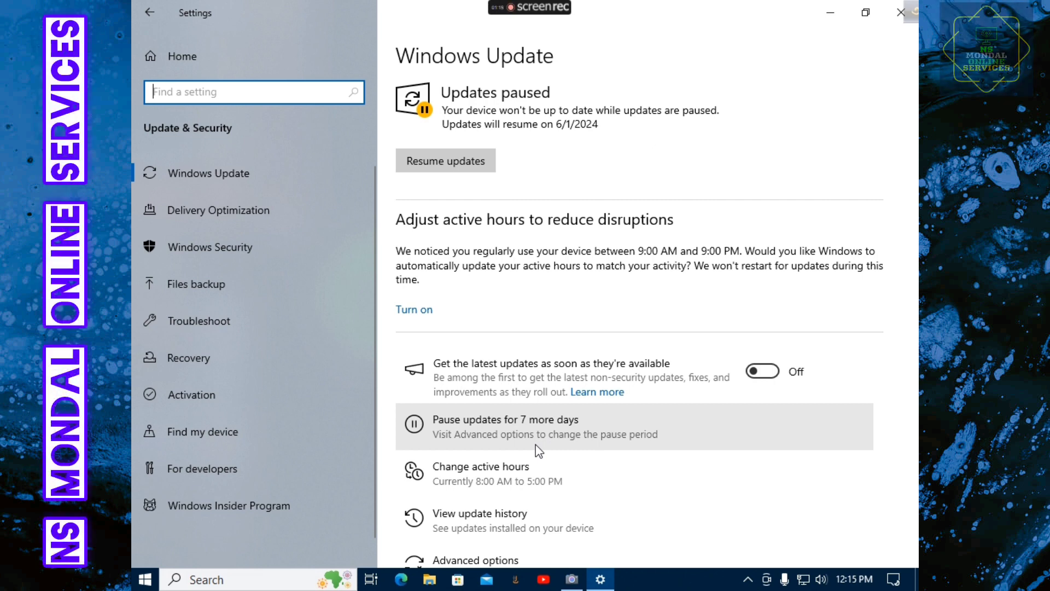
- Extend the Windows Update pause by 7 days three times, until 6/22/2024, and minimize the Settings window
click(537, 435)
click(538, 435)
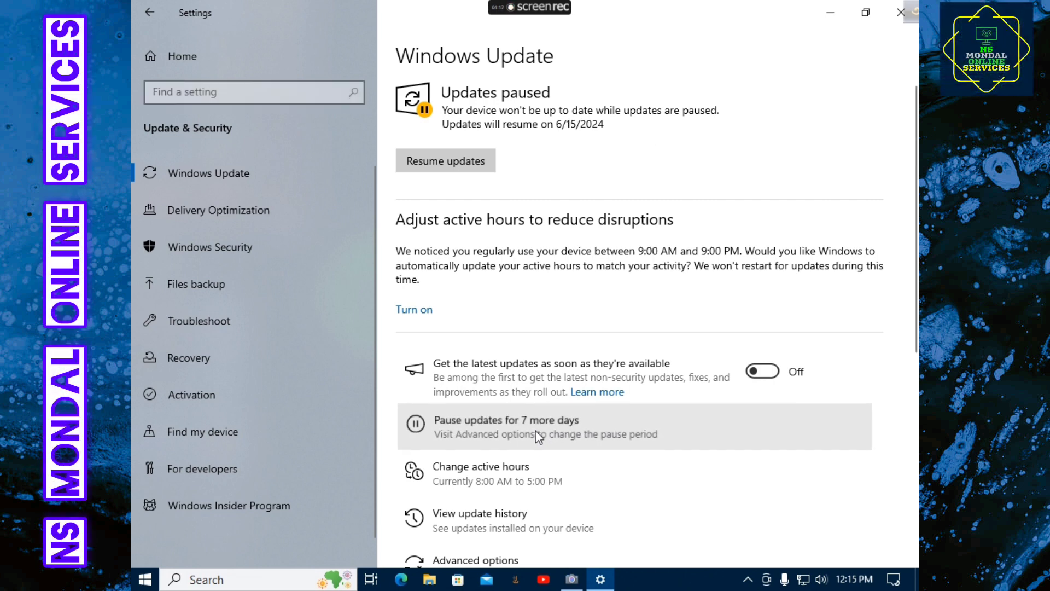
click(537, 435)
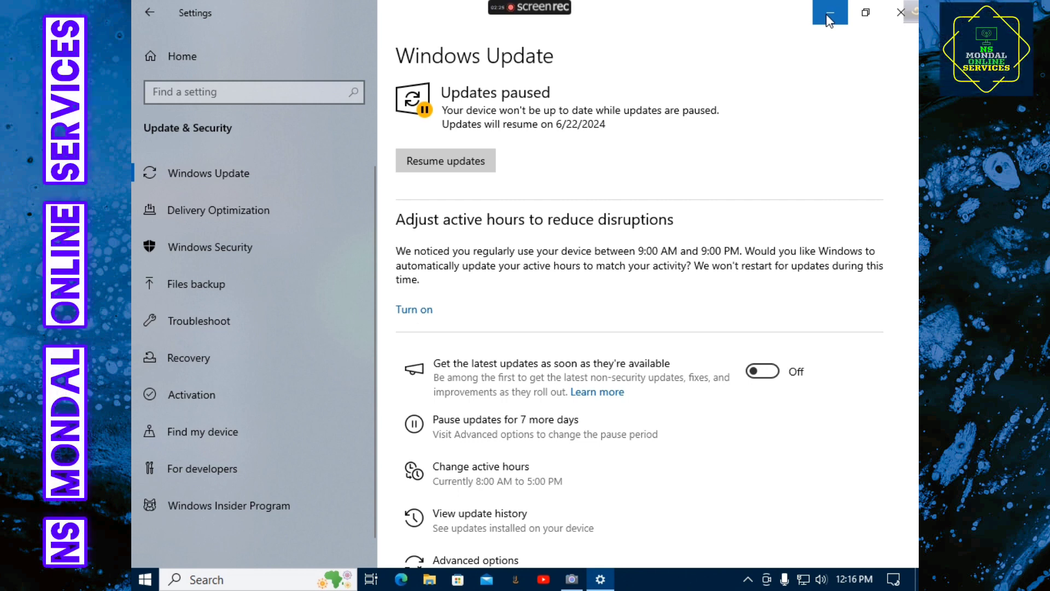
click(828, 16)
right_click(526, 119)
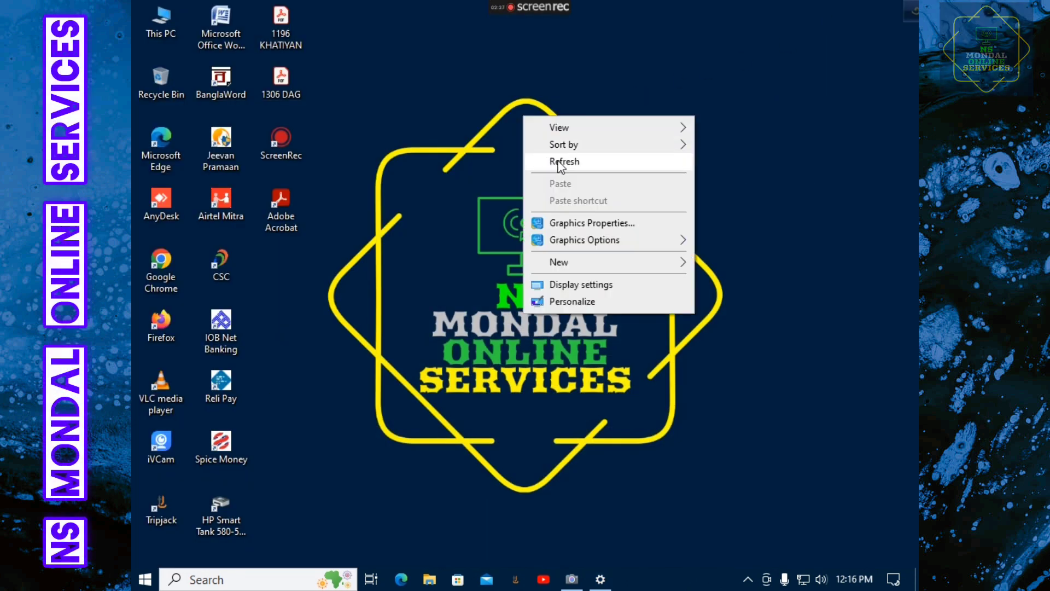
click(559, 162)
right_click(557, 160)
click(595, 208)
right_click(530, 175)
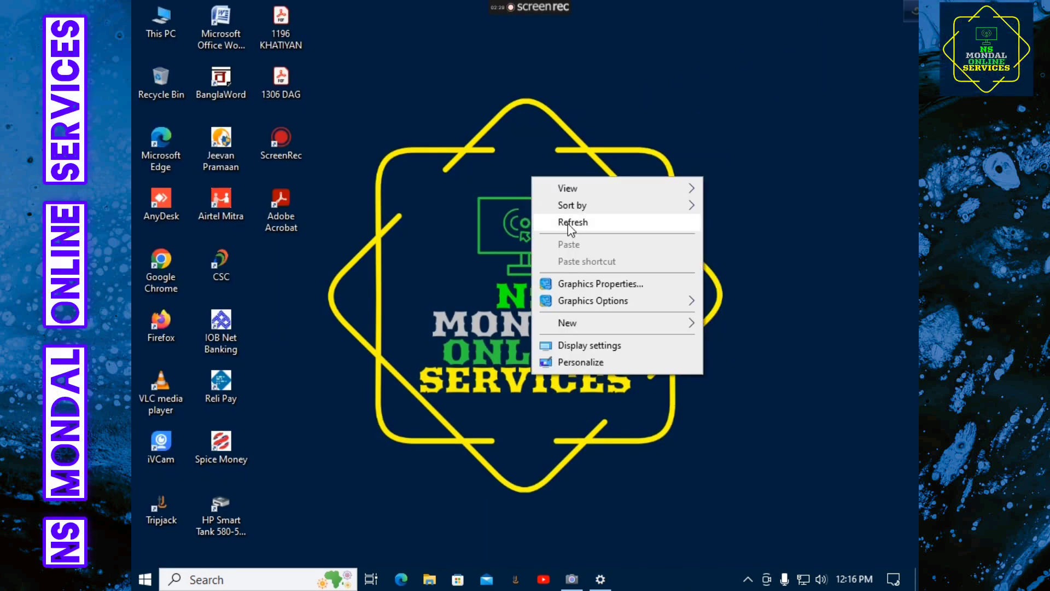
click(571, 221)
right_click(567, 223)
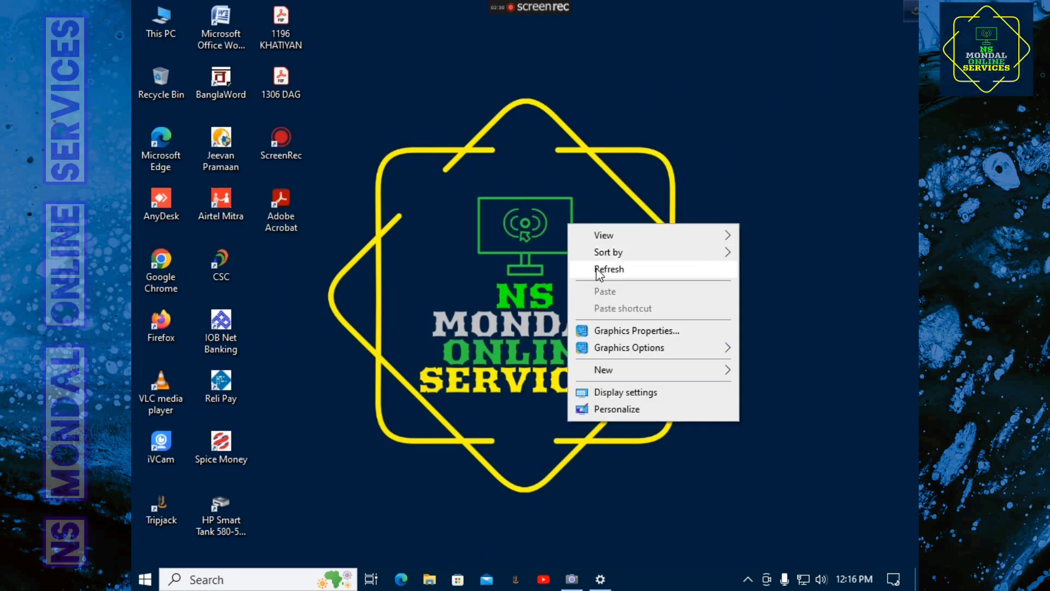
click(607, 268)
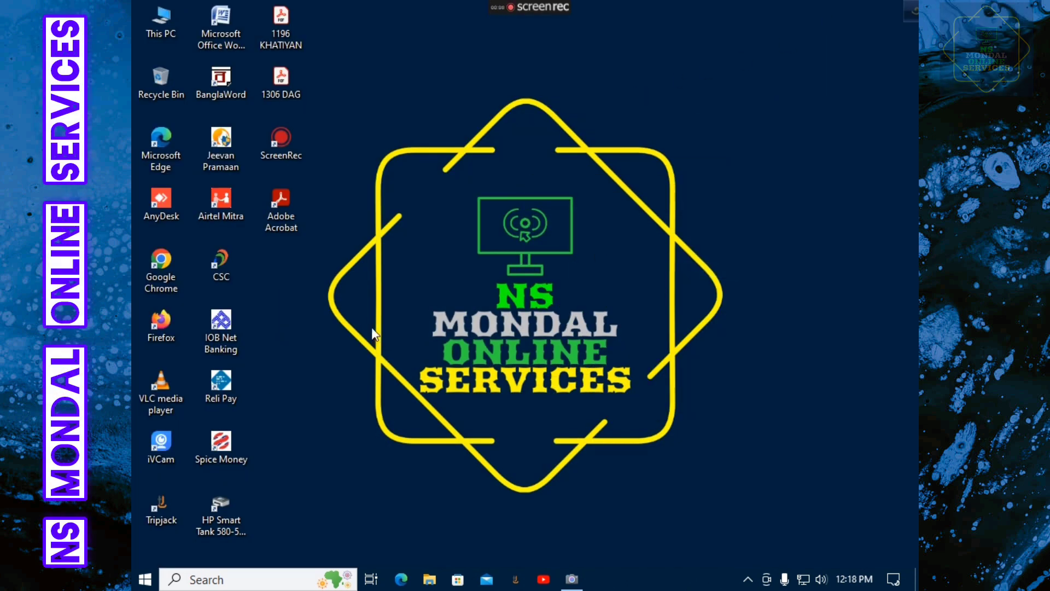
- Search Windows for "service" and open the Services console
click(217, 581)
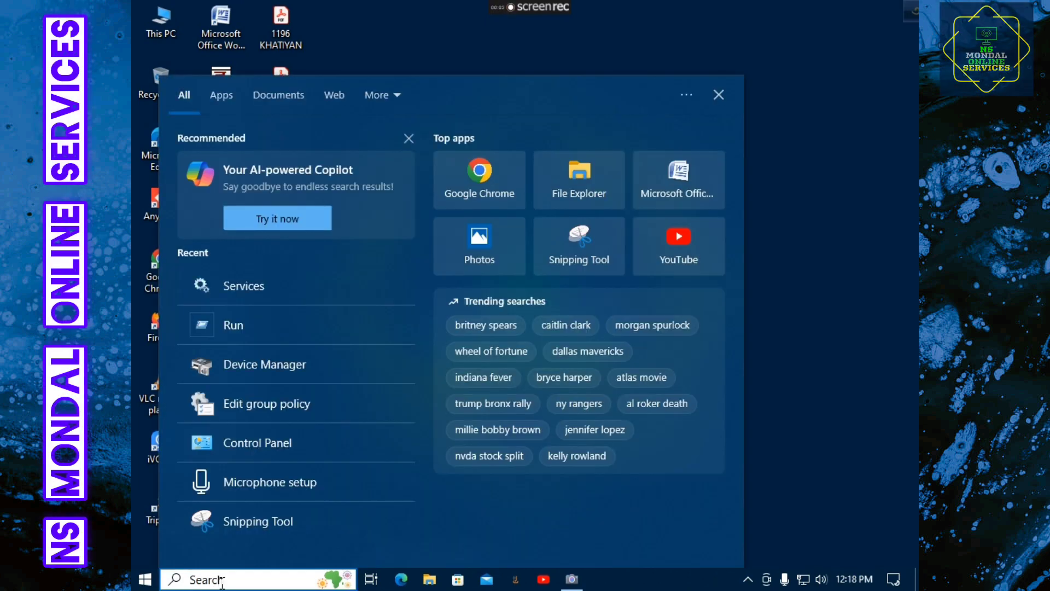
text(ser)
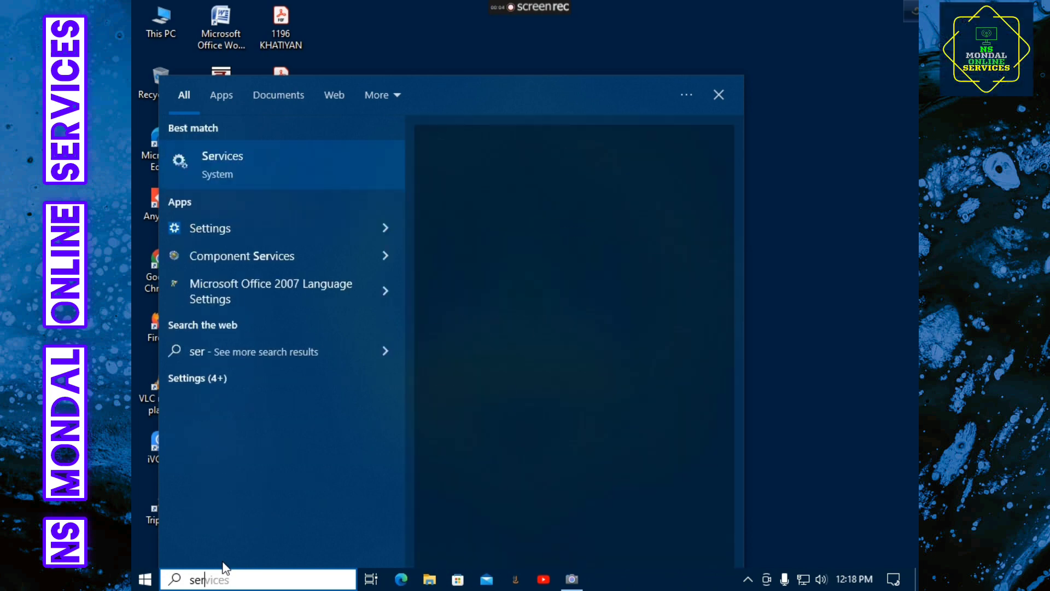
text(vice)
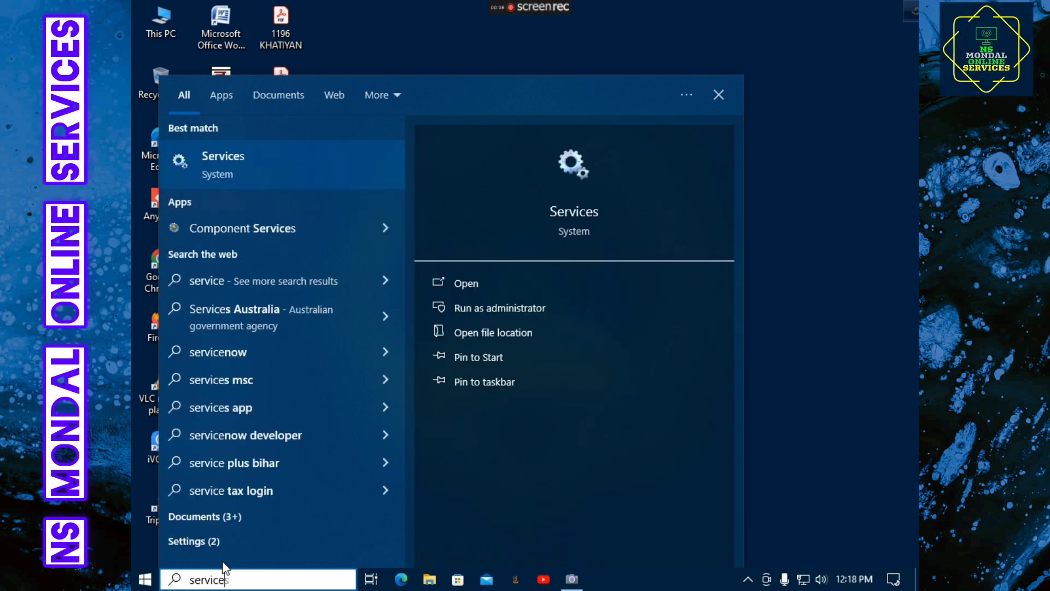
key(Return)
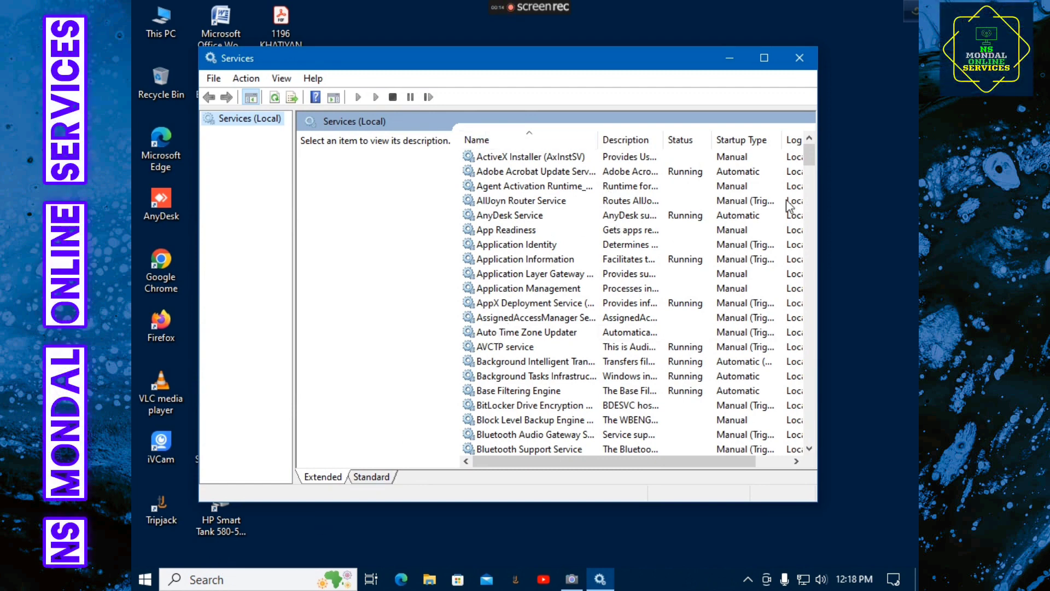
- Open the properties of the Windows Update service and set its startup type to Disabled
scroll(686, 208, down, 3)
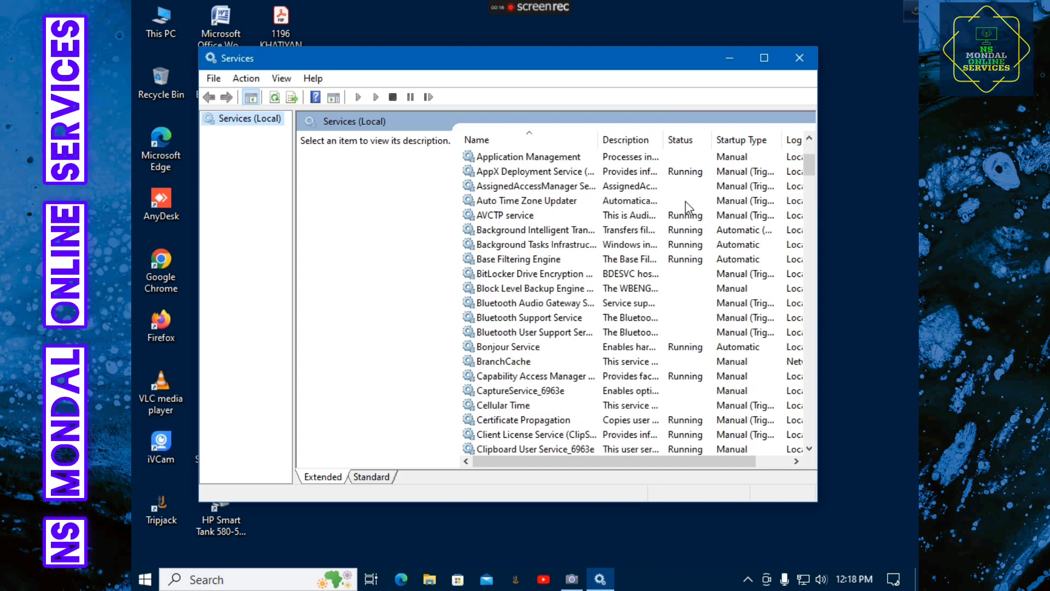
scroll(686, 208, down, 20)
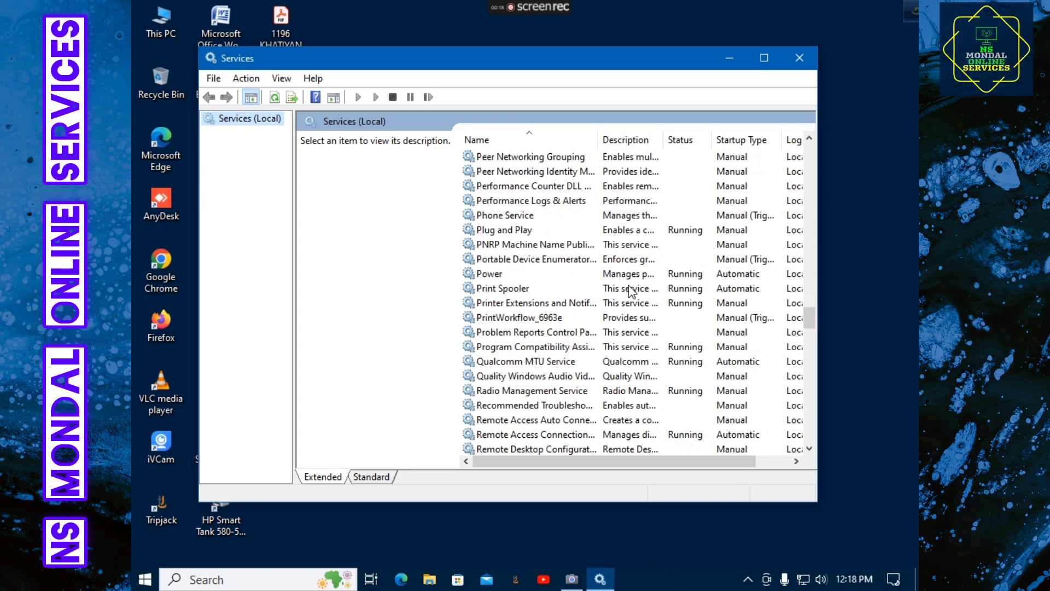
scroll(632, 291, down, 20)
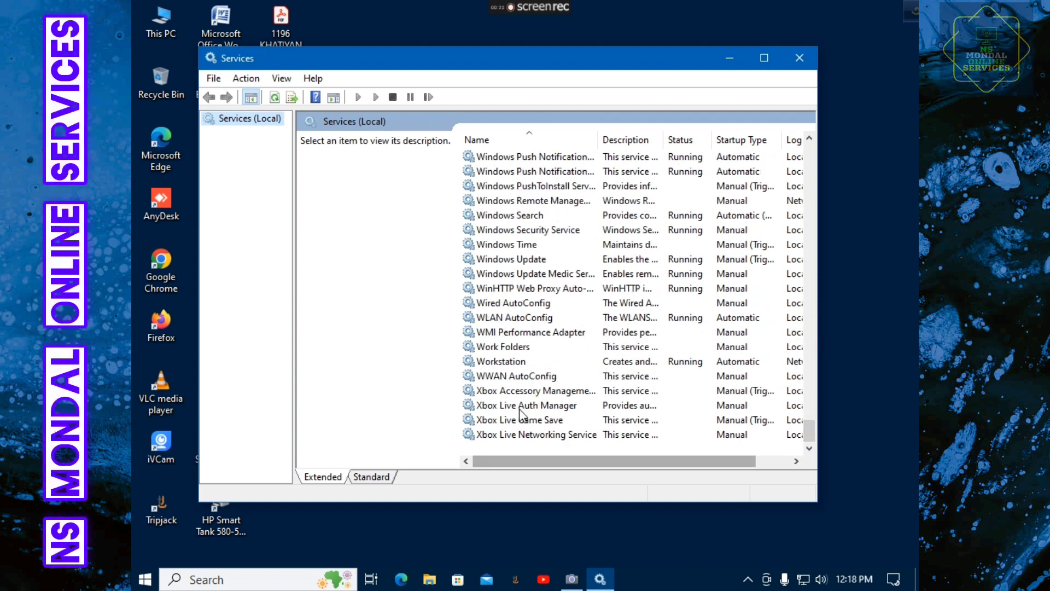
double_click(511, 261)
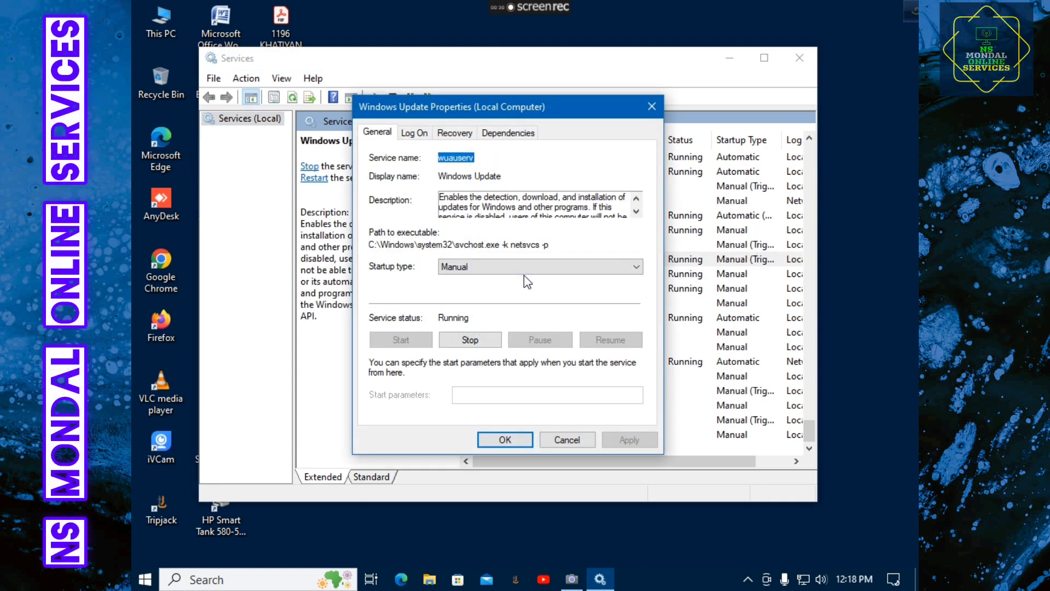
click(447, 270)
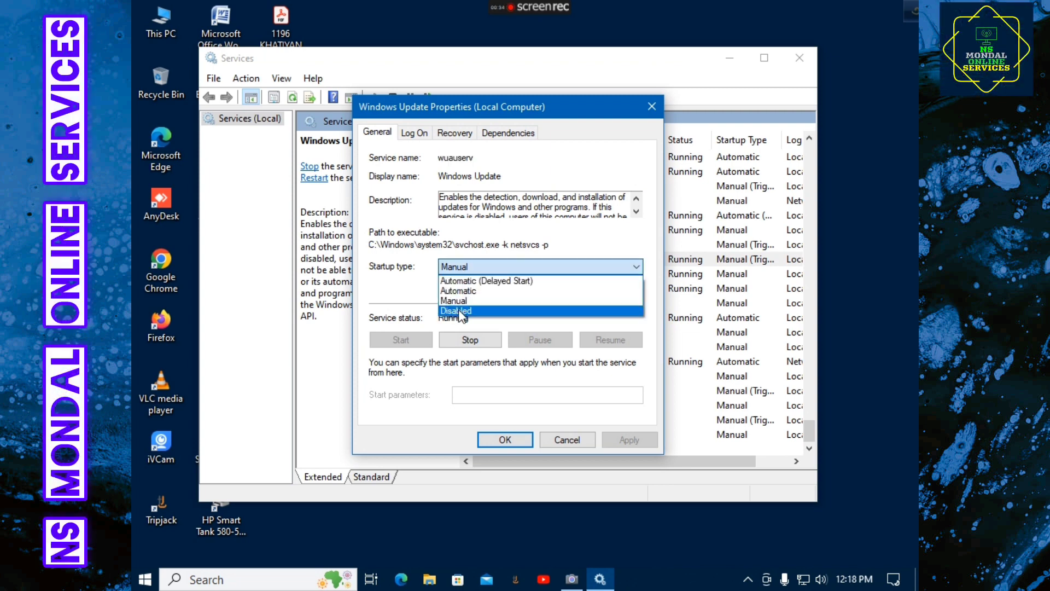
click(460, 312)
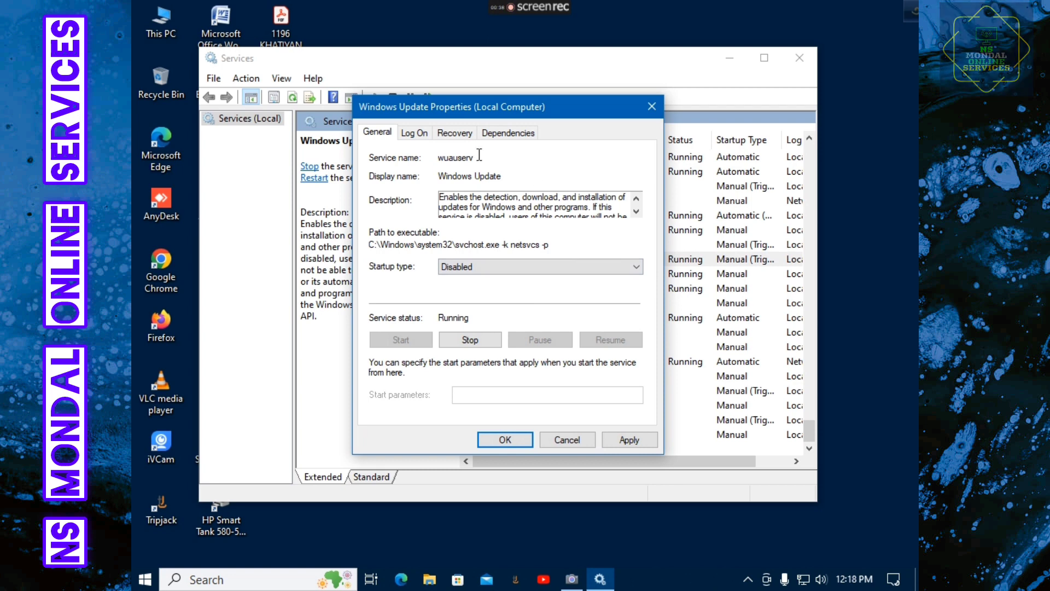
- Set the Windows Update service's recovery response to Take No Action for first, second and subsequent failures
click(450, 136)
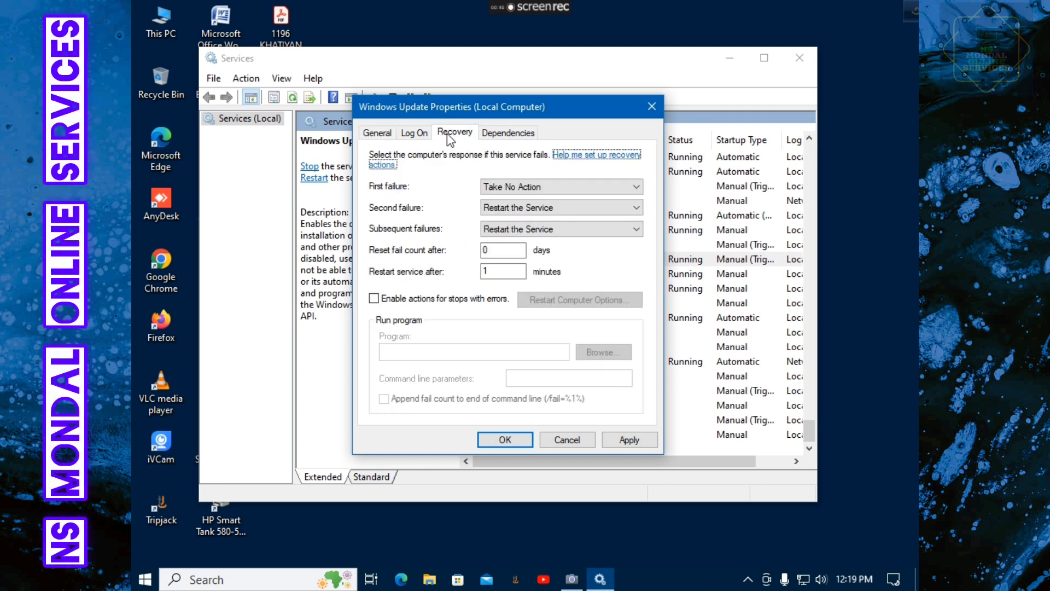
click(525, 188)
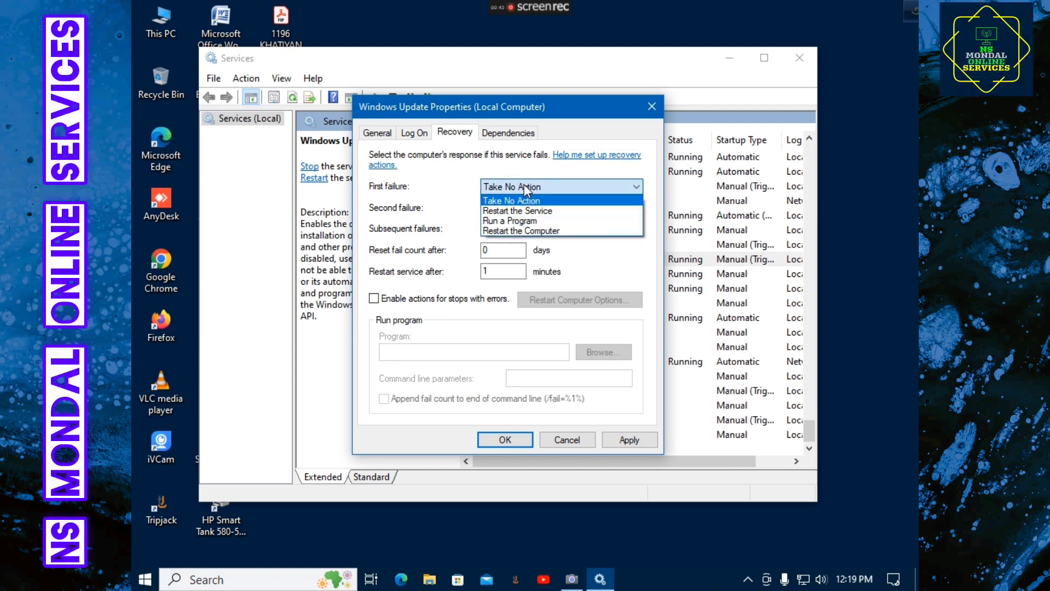
click(526, 189)
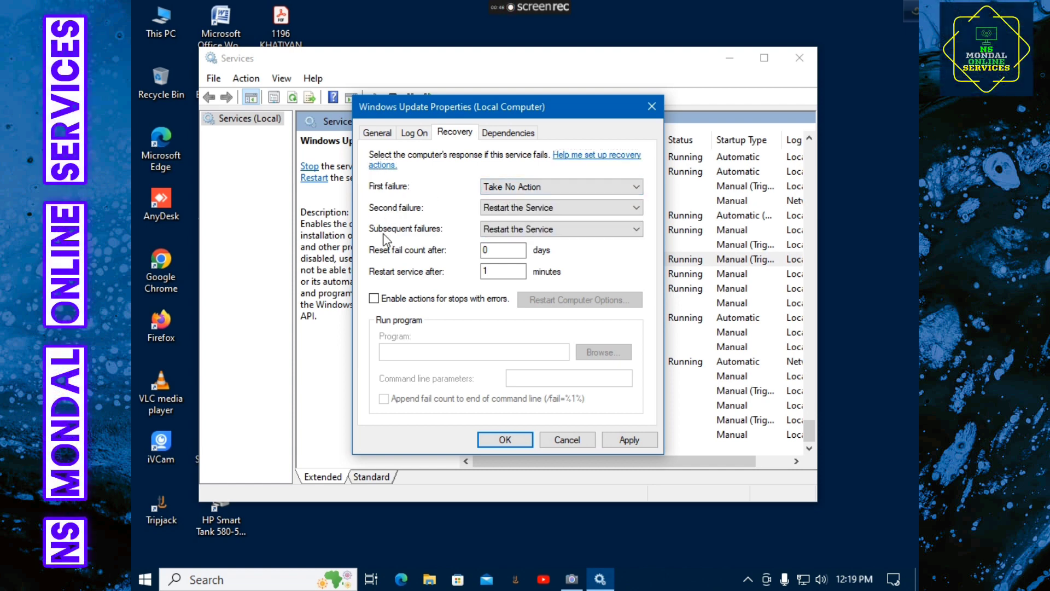
click(528, 189)
click(526, 189)
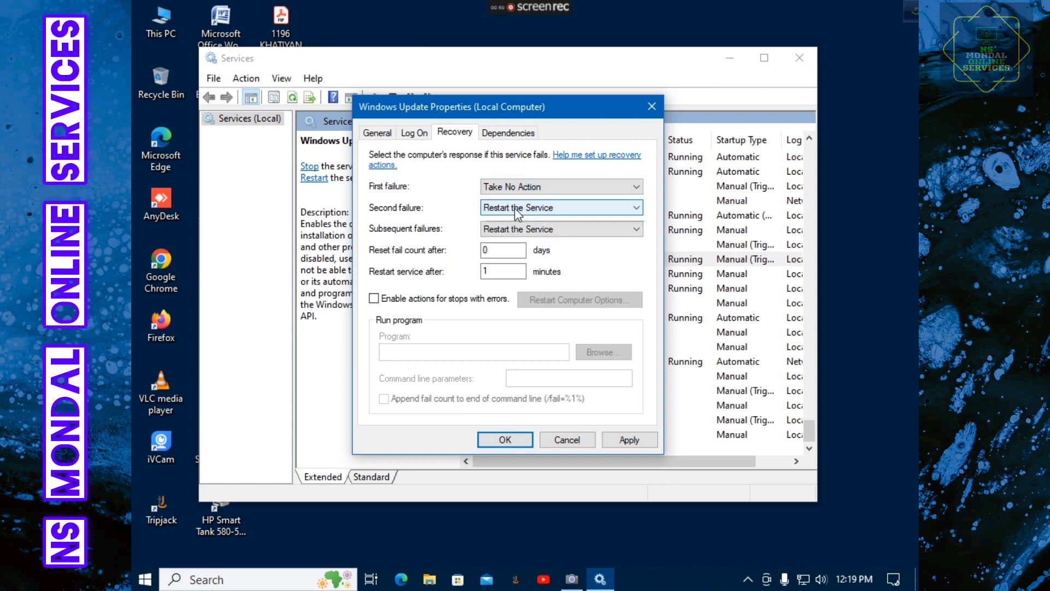
click(518, 210)
click(516, 222)
click(518, 228)
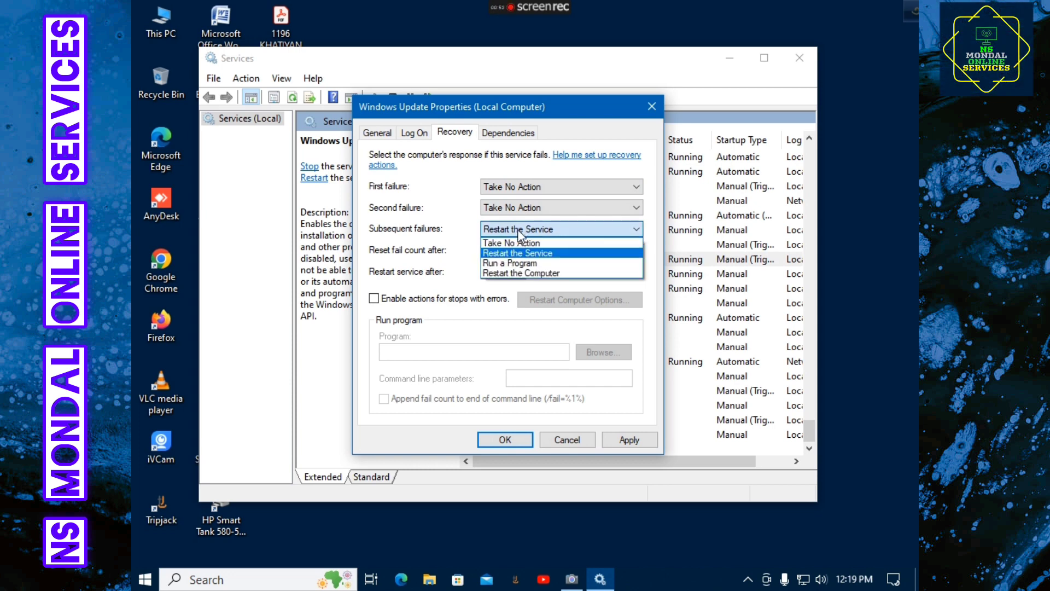
click(518, 243)
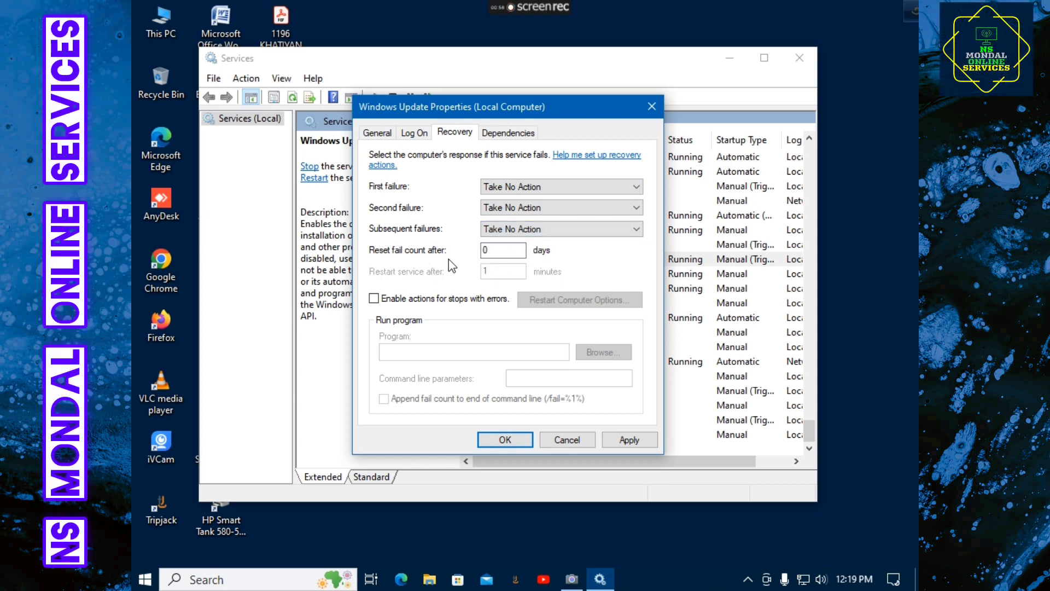
- Set the service's fail count reset to 365 days, apply the changes and close the properties and Services windows
click(493, 249)
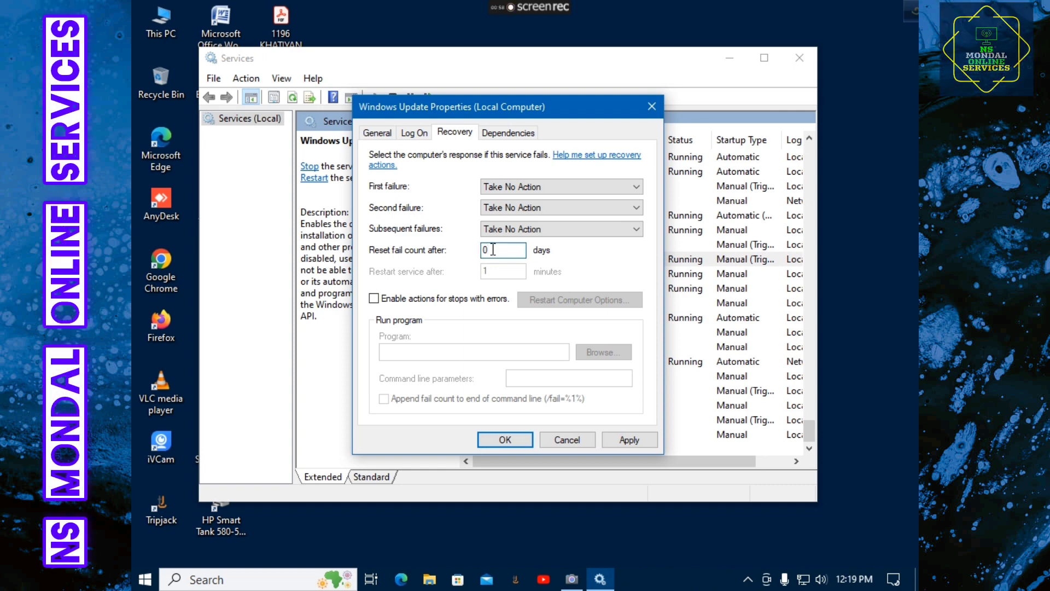
key(BackSpace)
text(365)
click(623, 443)
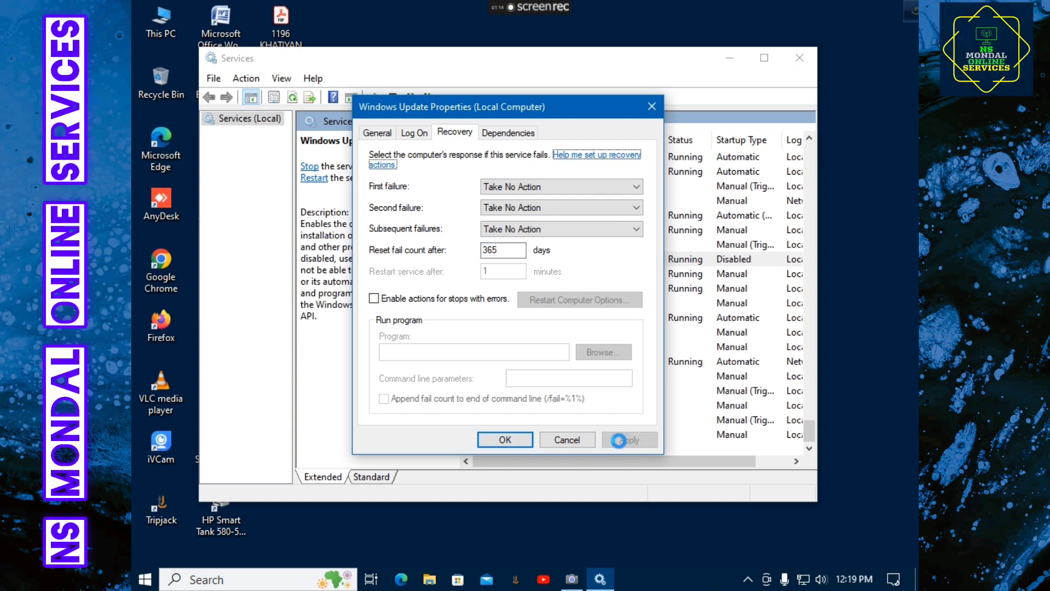
click(648, 106)
click(799, 58)
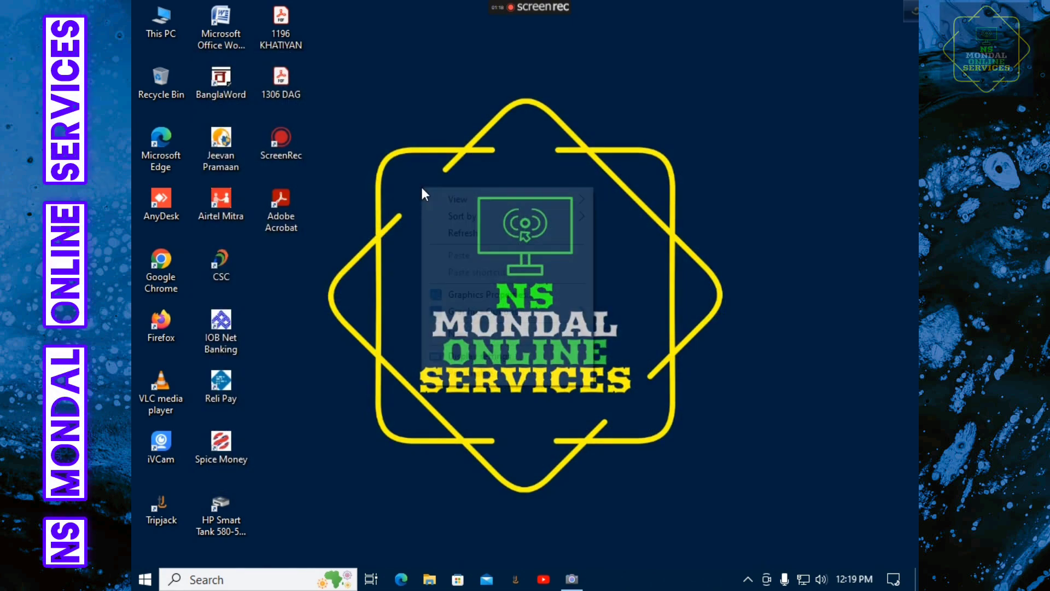
right_click(419, 188)
right_click(446, 229)
click(492, 276)
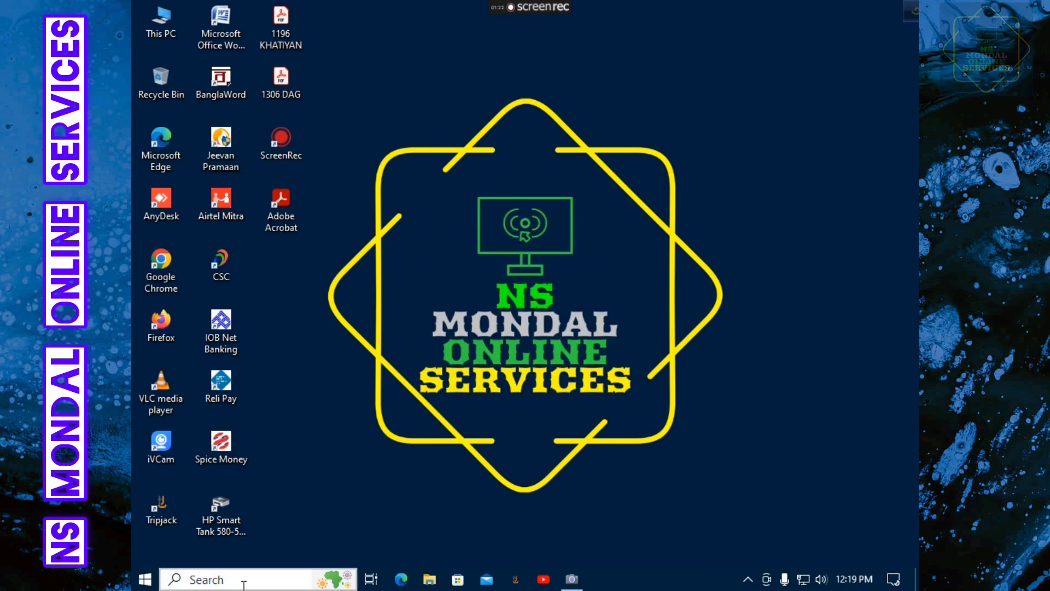
- Open the Local Group Policy Editor by running GPEDIT.MSC from the Run dialog, and close it again
click(244, 583)
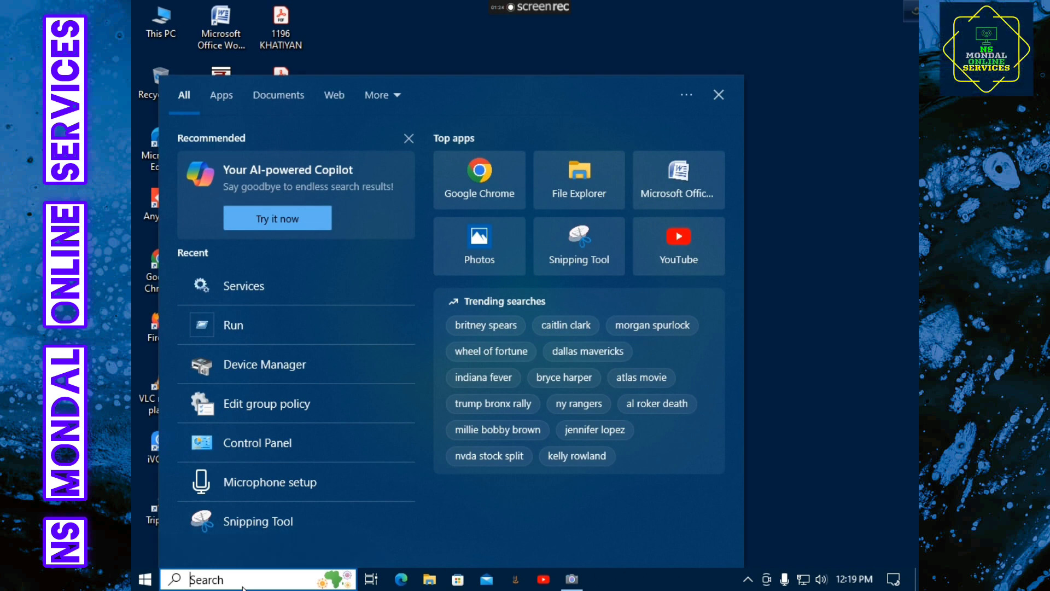
text(run)
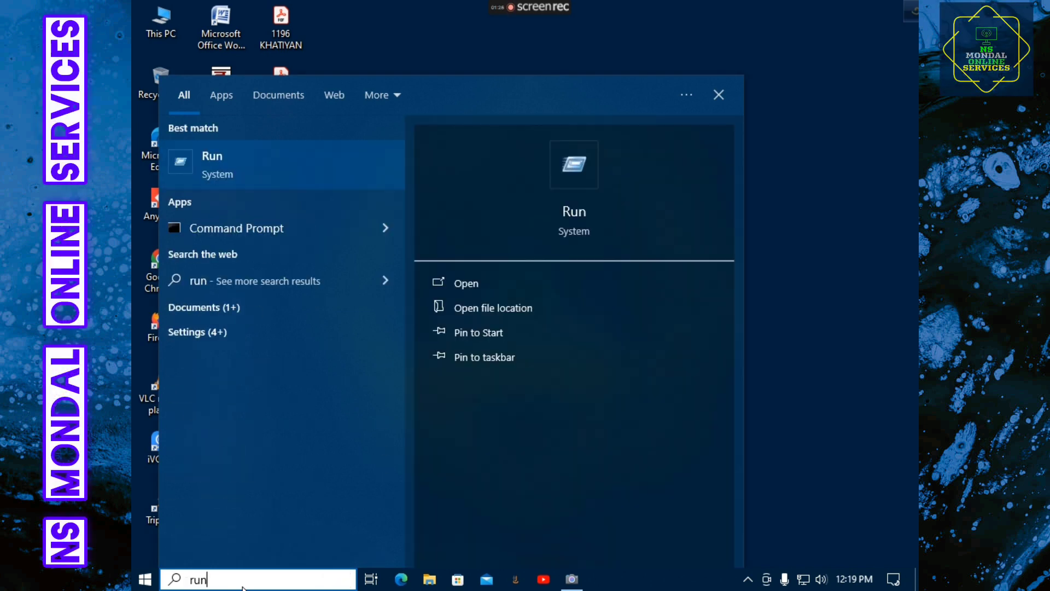
key(Return)
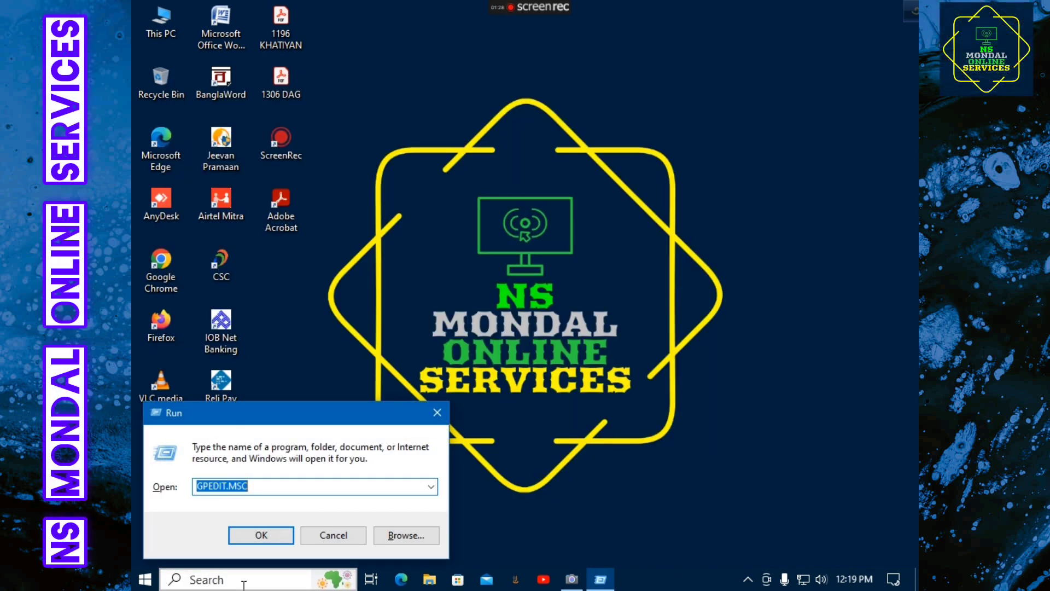
click(253, 487)
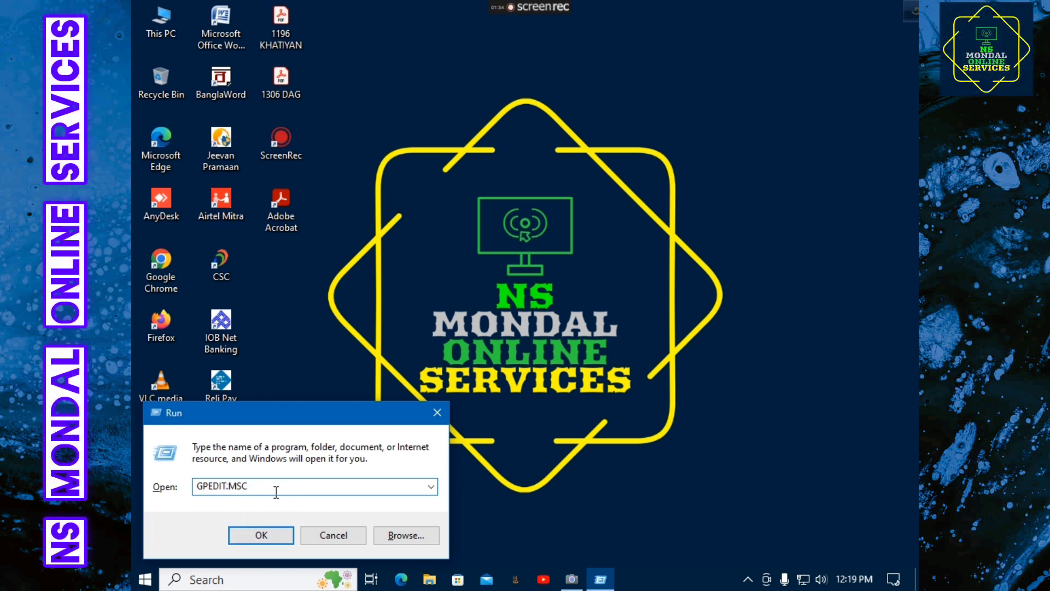
click(275, 539)
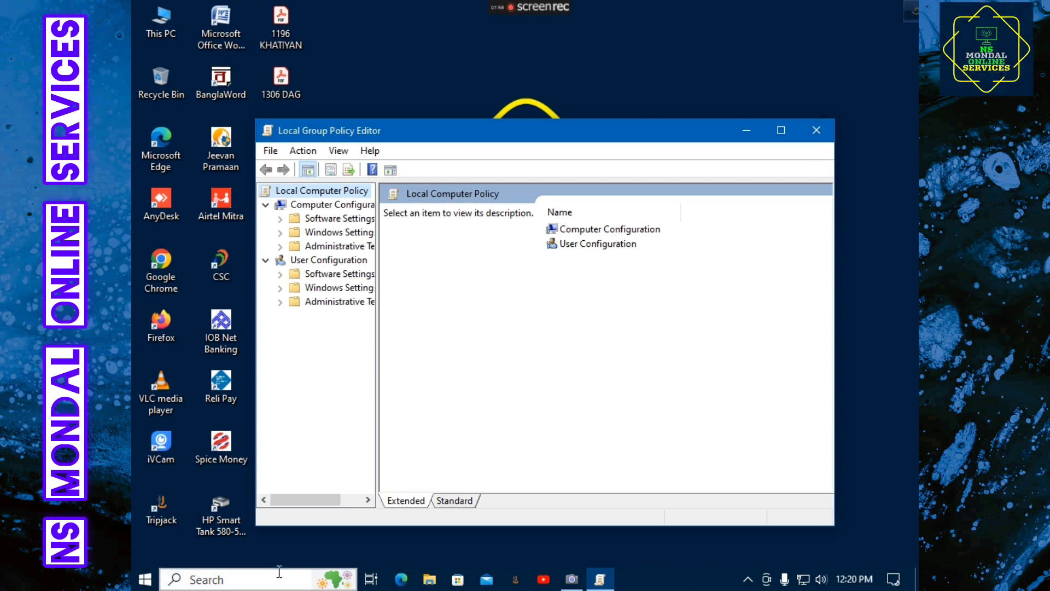
click(815, 130)
right_click(435, 173)
click(482, 215)
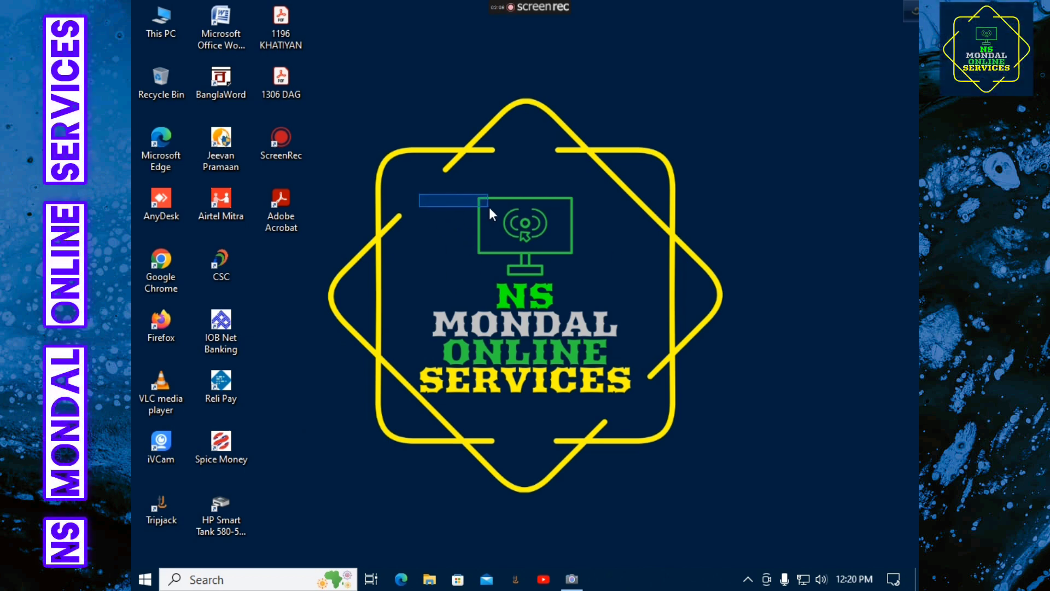
drag(489, 206, 498, 180)
right_click(497, 177)
click(514, 218)
right_click(426, 213)
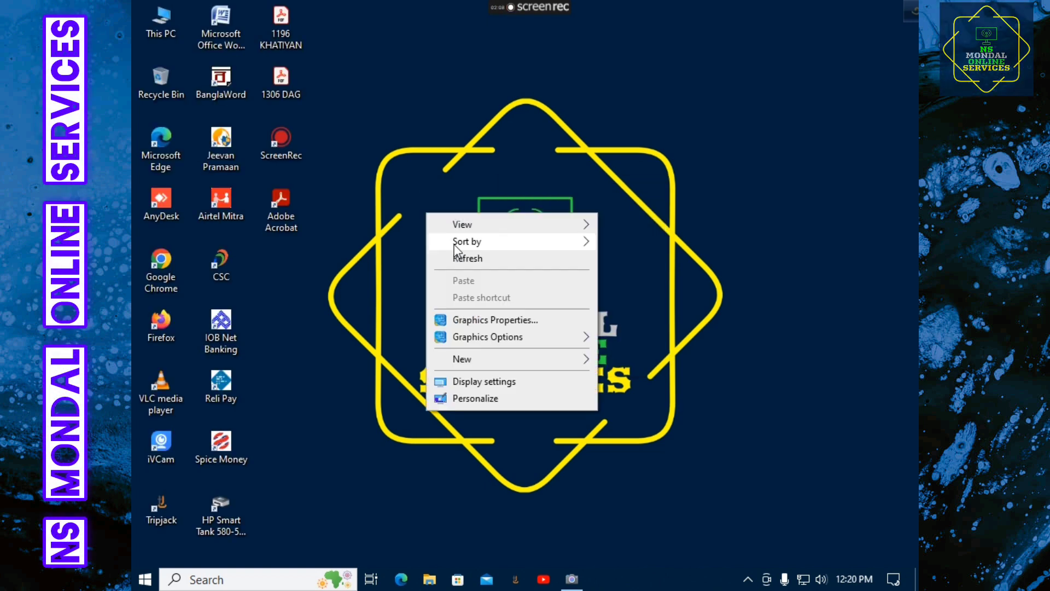
click(459, 258)
- Create a new text document on the desktop and paste the copied Group Policy package installation script into it
right_click(446, 183)
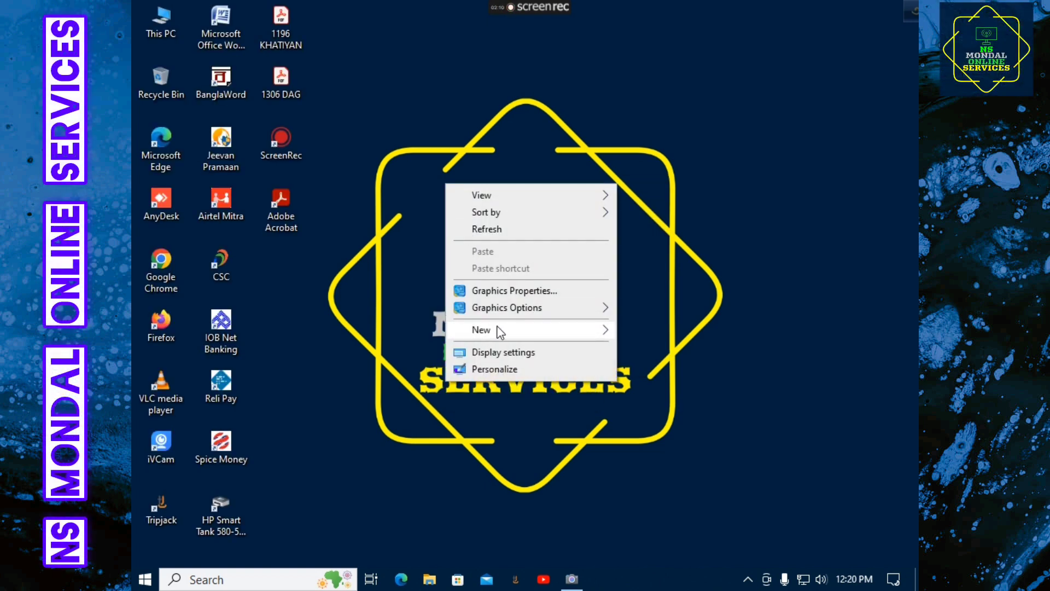
mouse_move(499, 330)
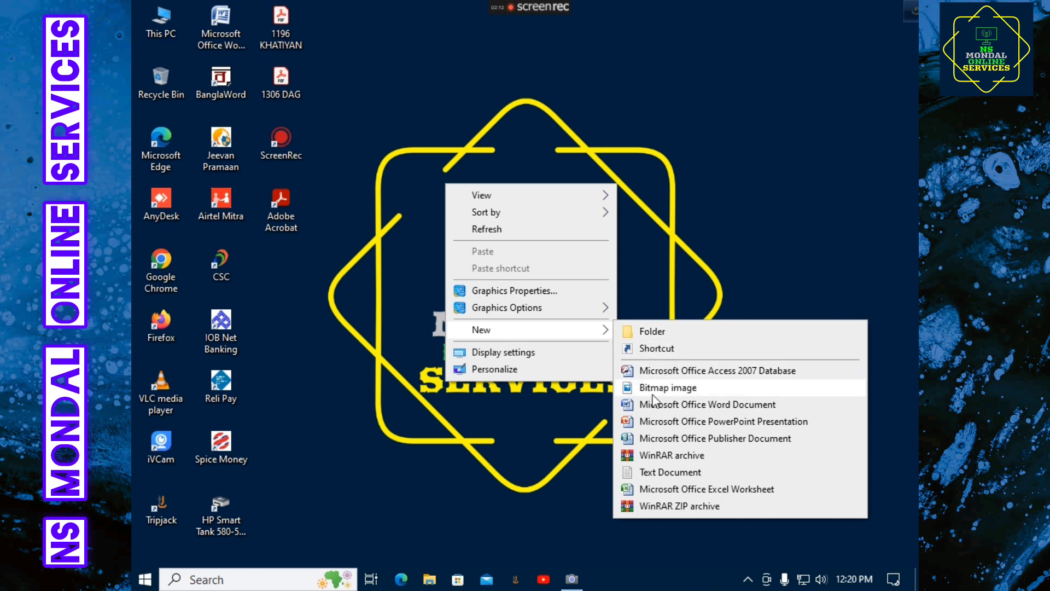
click(656, 471)
key(Return)
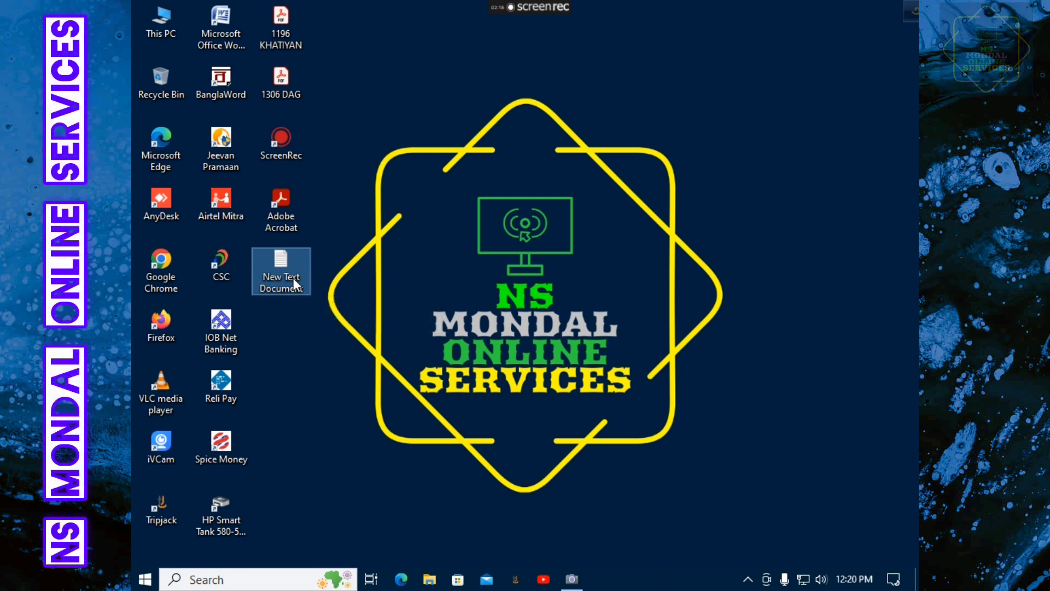
right_click(357, 274)
click(382, 315)
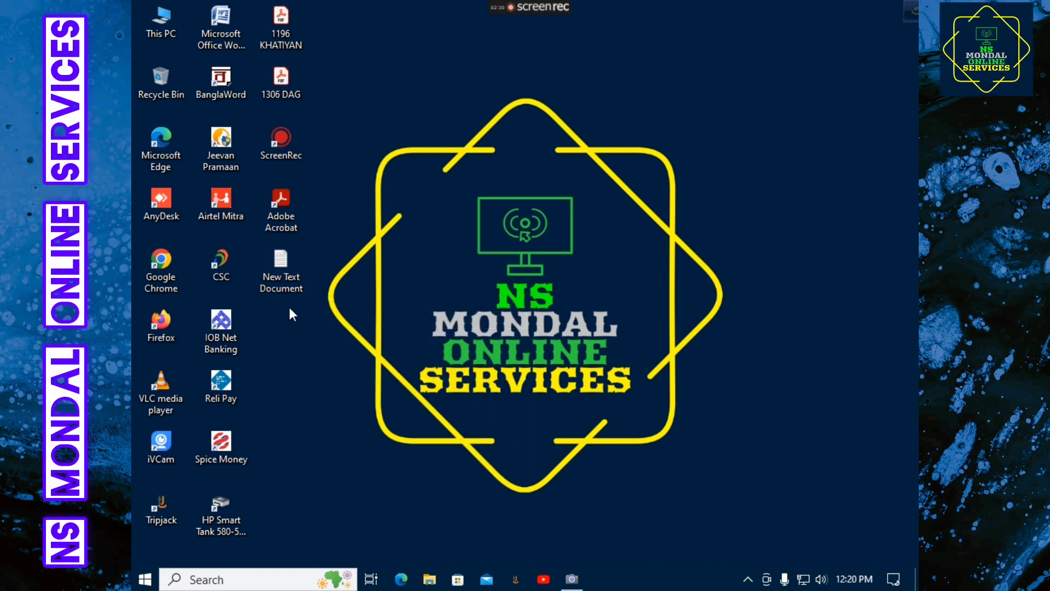
double_click(280, 272)
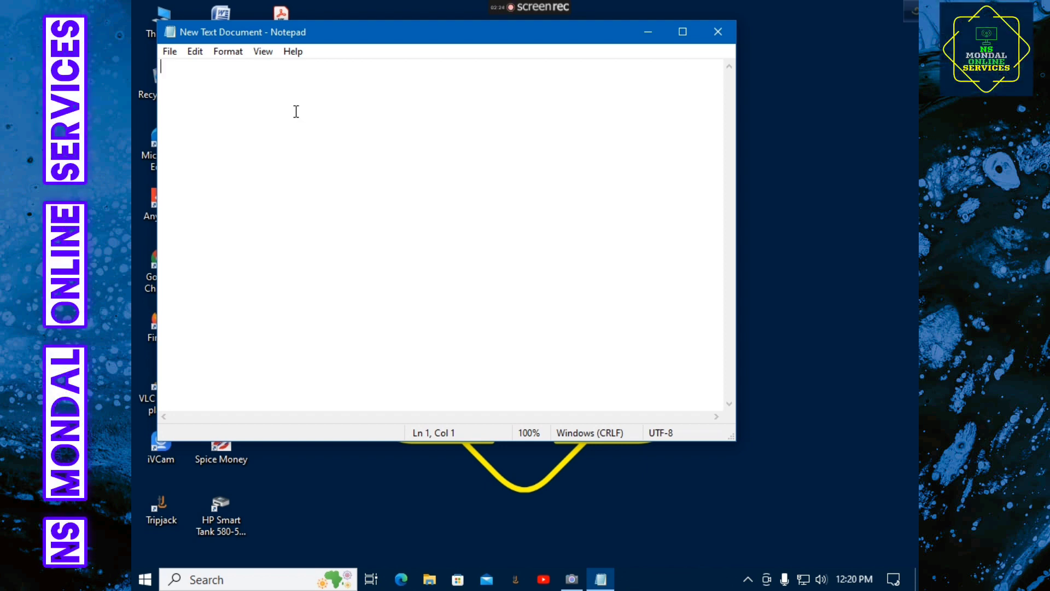
key(ctrl+v)
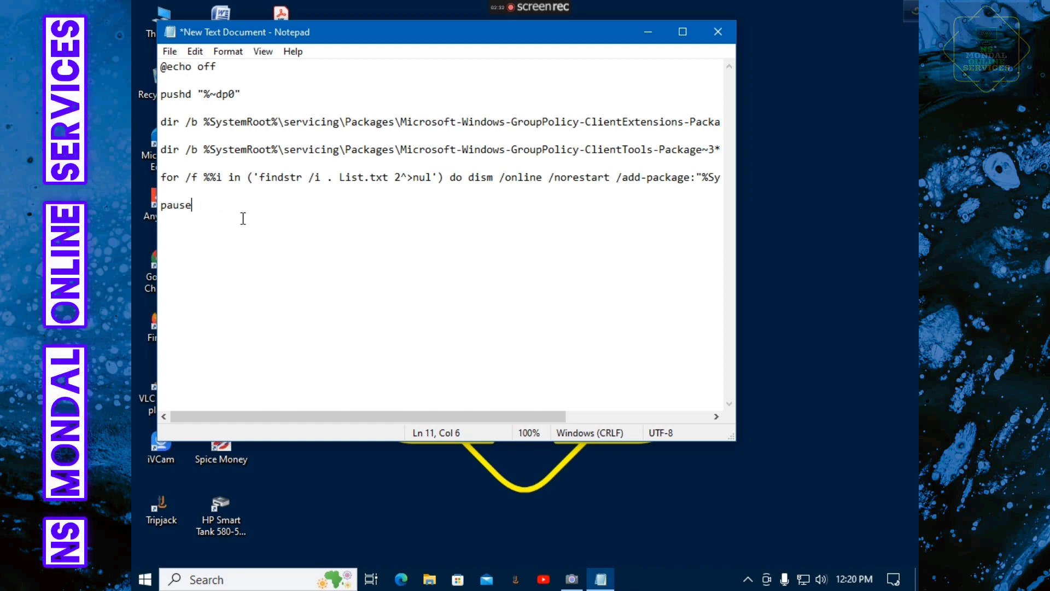
- Save the script on the desktop as a batch file named gpeditenabler.bat
click(170, 52)
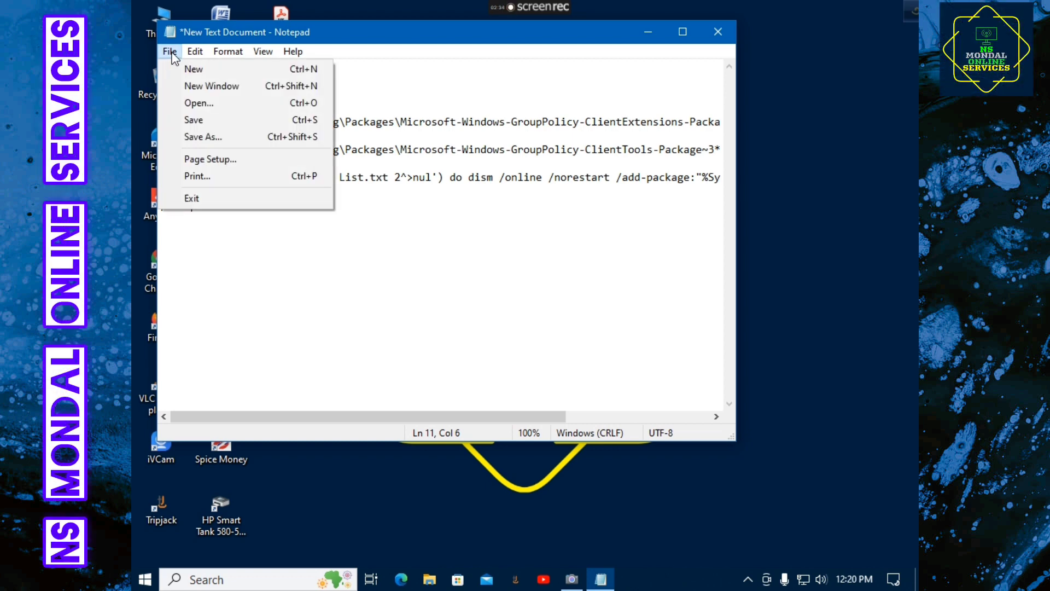
click(208, 136)
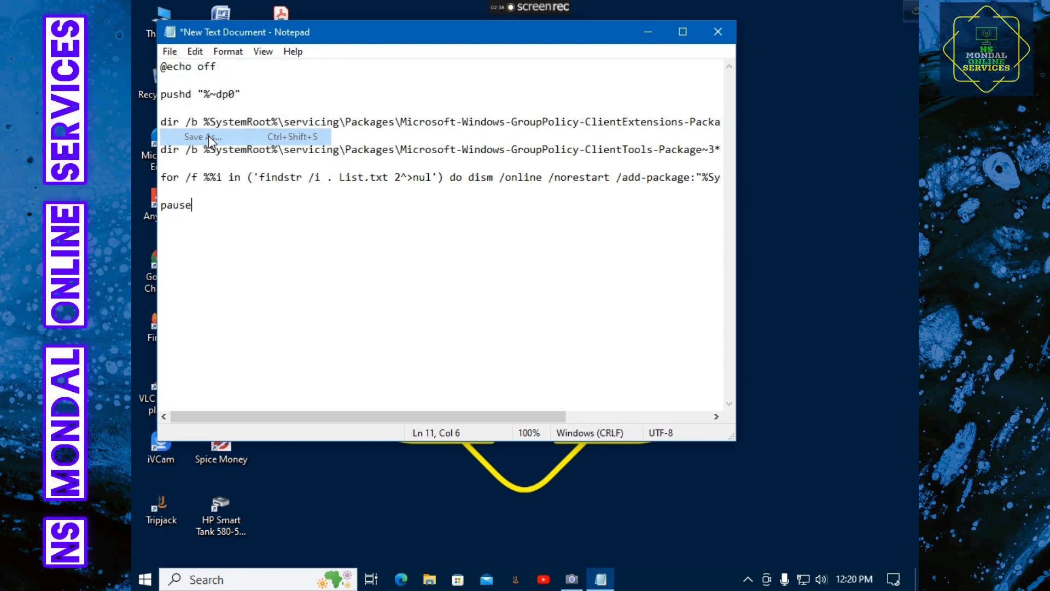
click(350, 349)
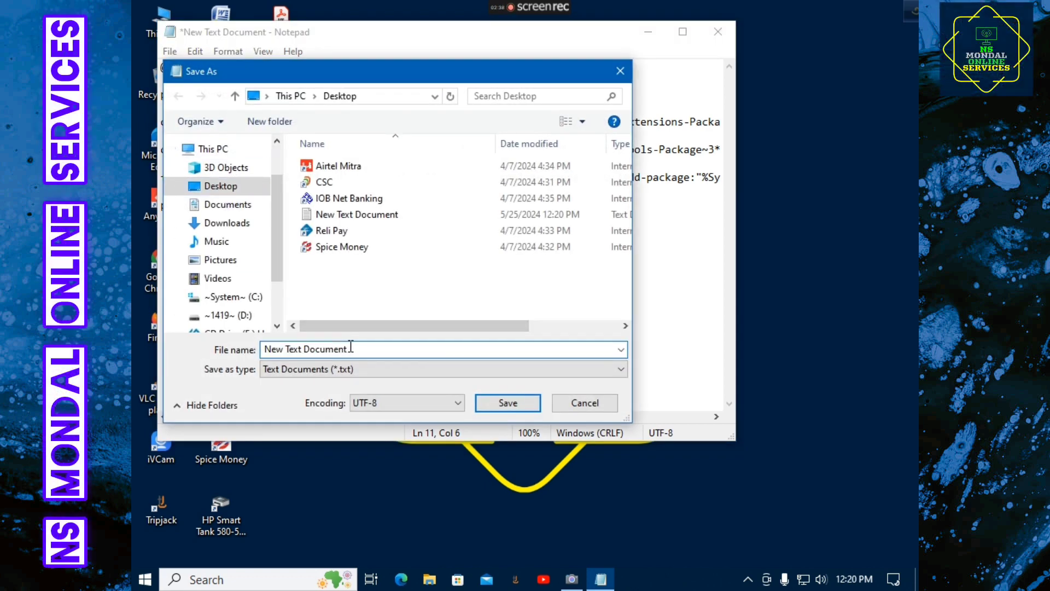
key(BackSpace)
key(BackSpace)
key(BackSpace)
key(BackSpace)
key(BackSpace)
key(BackSpace)
key(BackSpace)
key(BackSpace)
key(BackSpace)
key(BackSpace)
key(BackSpace)
key(BackSpace)
key(BackSpace)
key(BackSpace)
key(BackSpace)
key(BackSpace)
key(BackSpace)
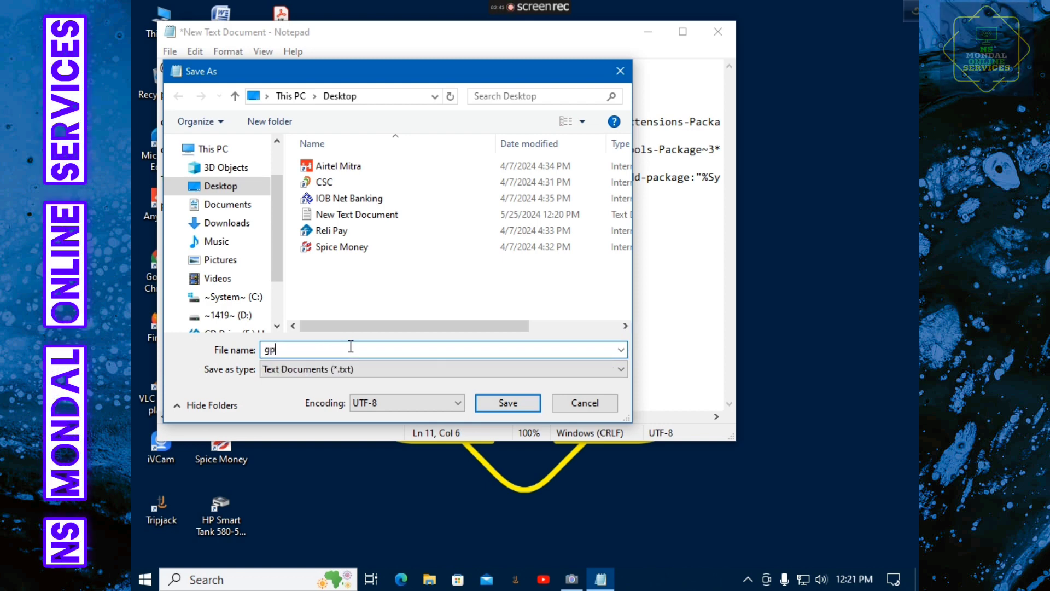
text(gpedite)
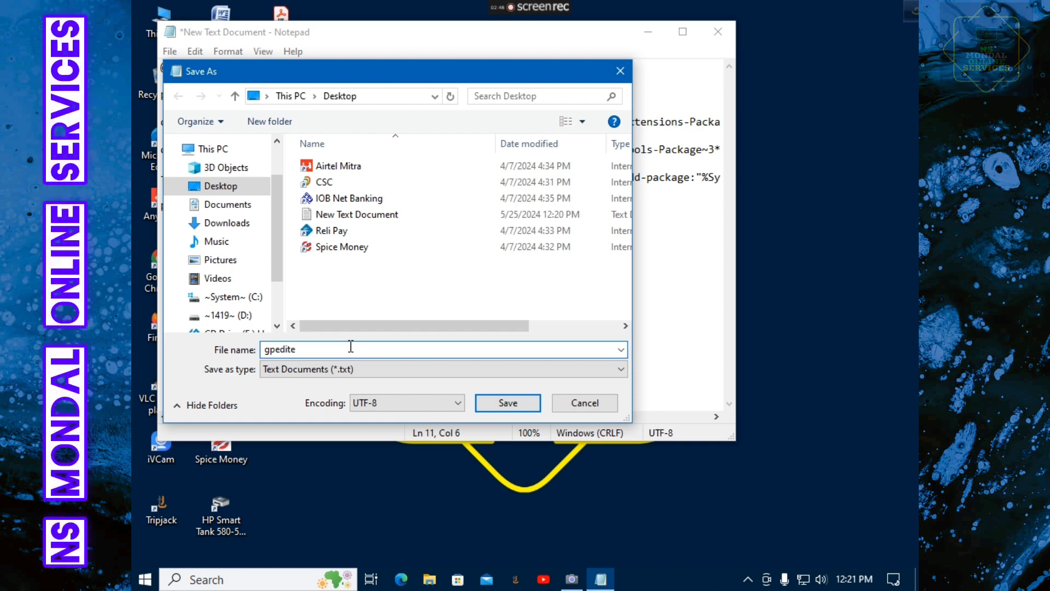
text(nabler)
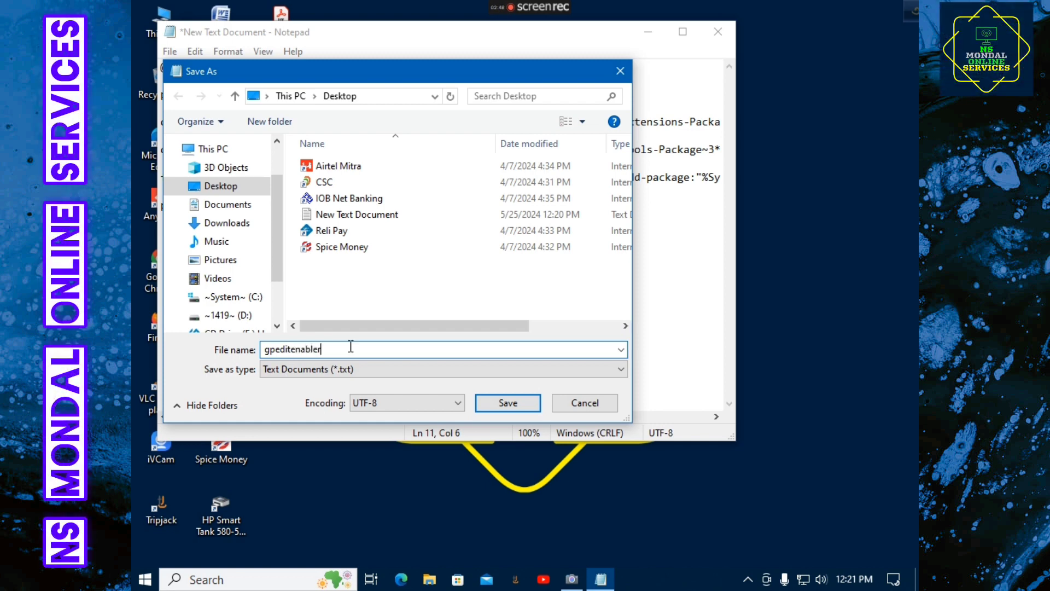
text(.b)
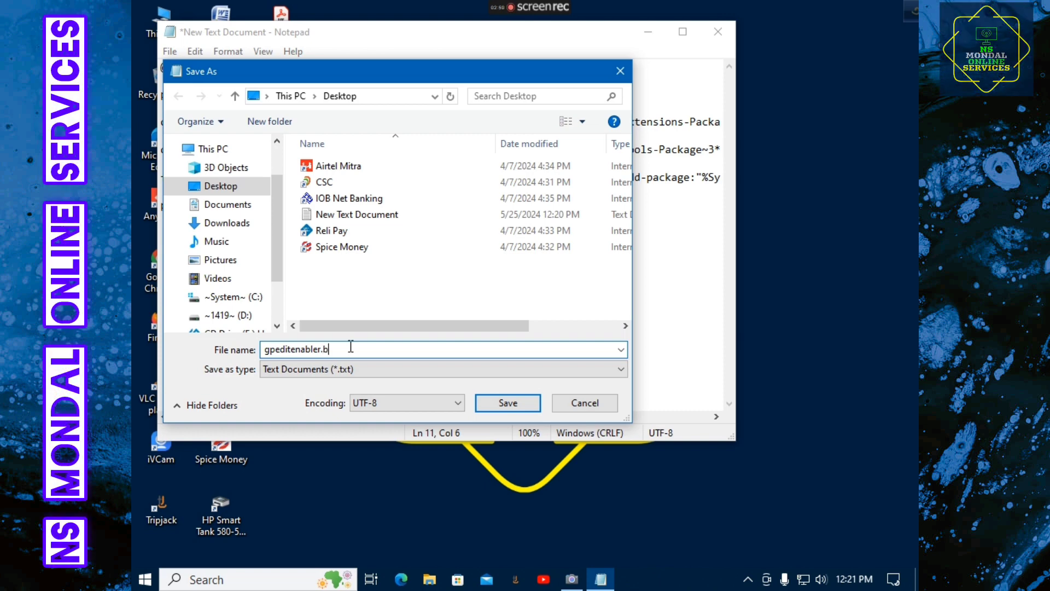
text(at)
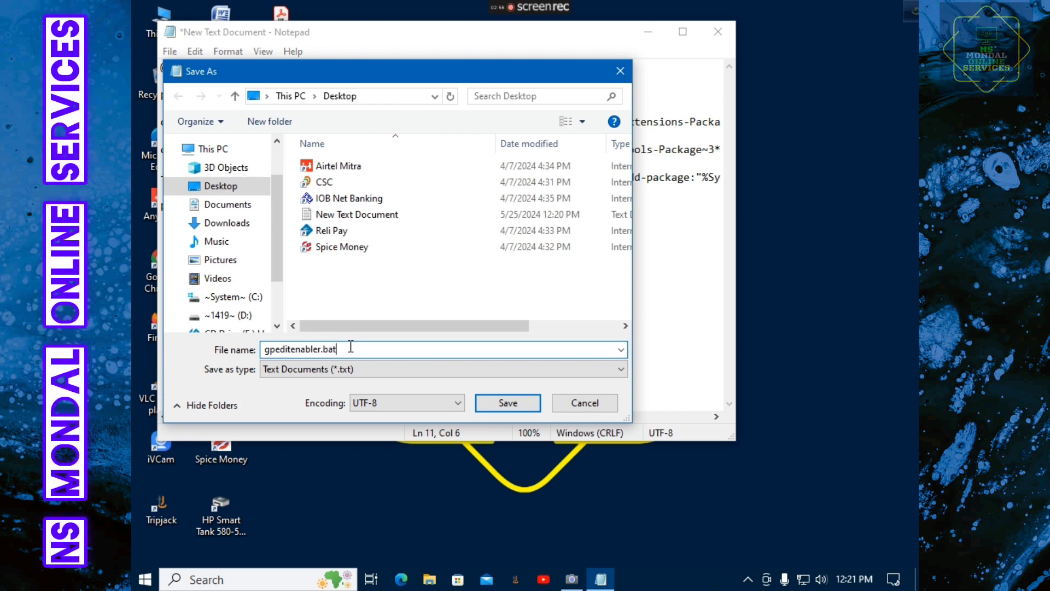
click(507, 403)
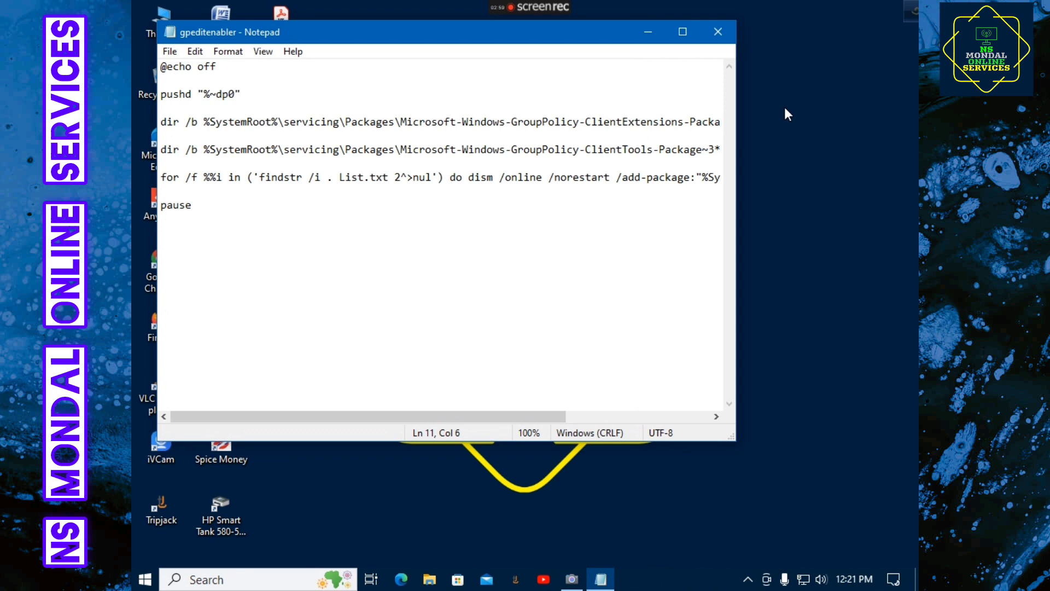
- Close the script's Notepad window and refresh the desktop
click(719, 32)
right_click(610, 175)
click(662, 225)
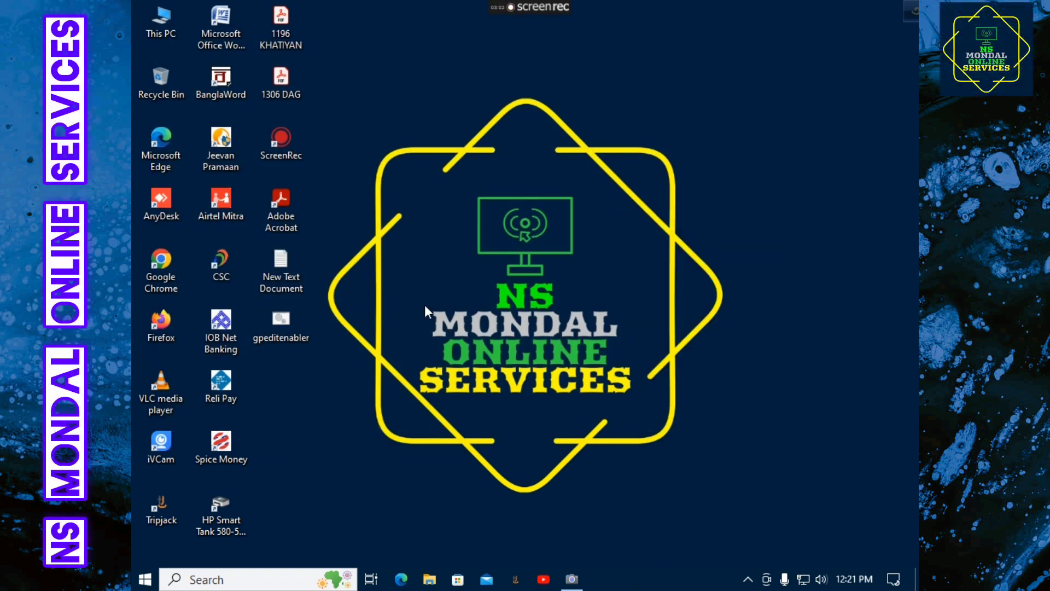
right_click(425, 305)
click(475, 351)
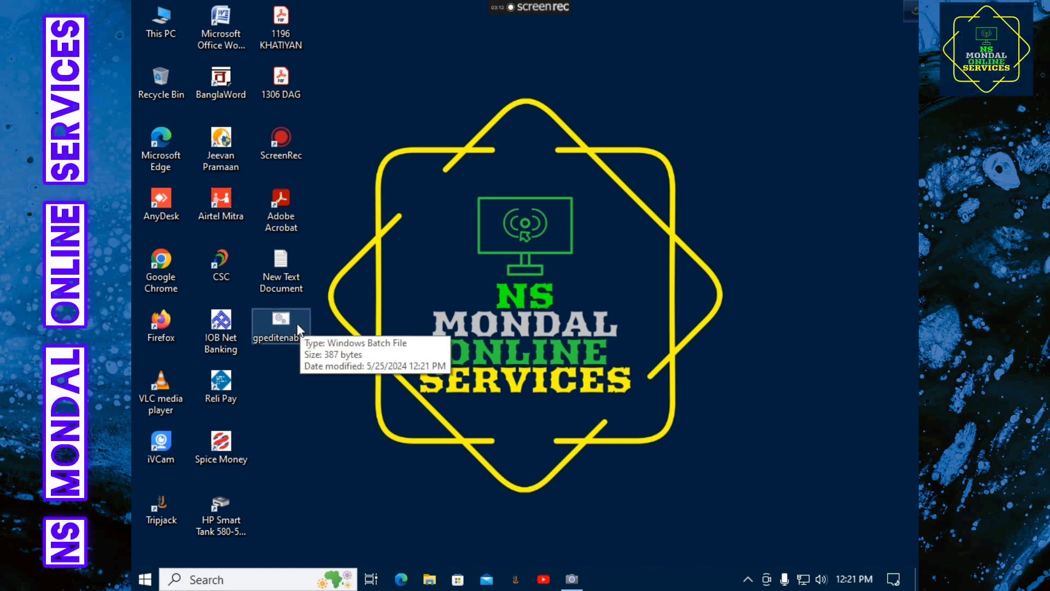
- Run the gpeditenabler batch file as administrator and minimize its command window
right_click(296, 329)
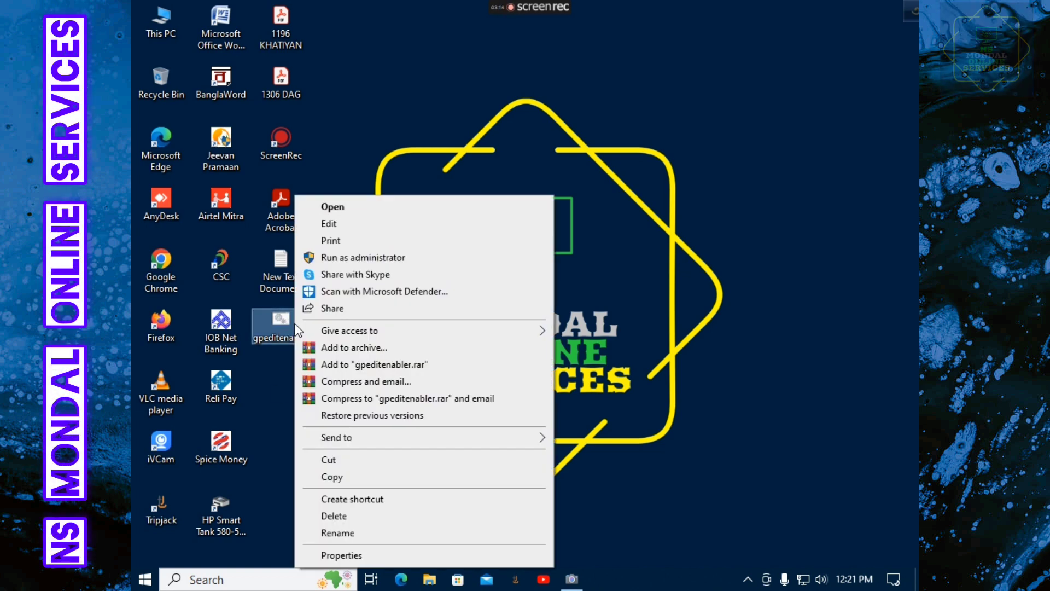
click(363, 257)
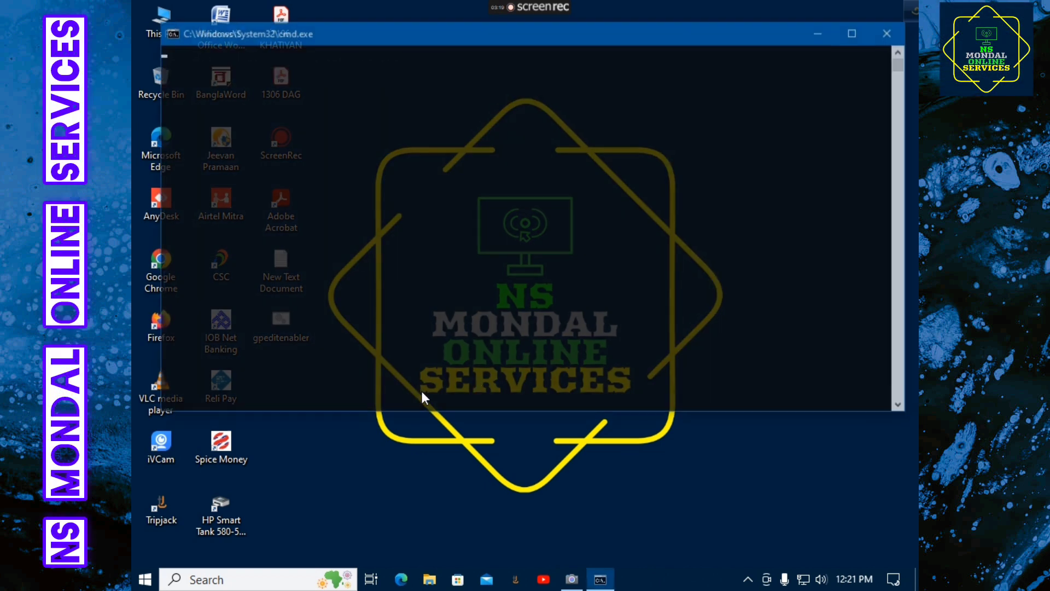
click(855, 30)
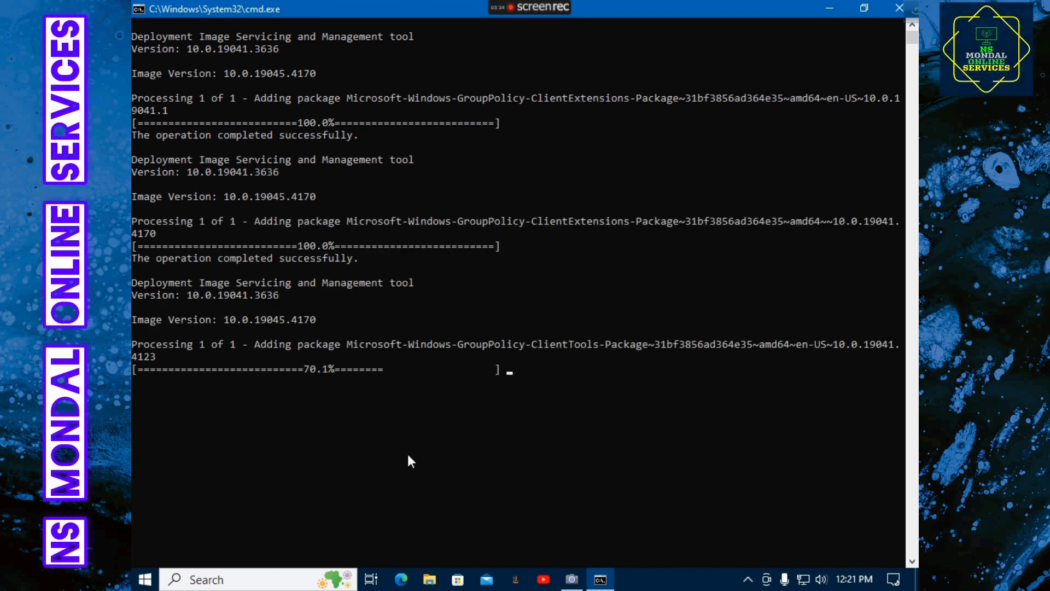
click(827, 8)
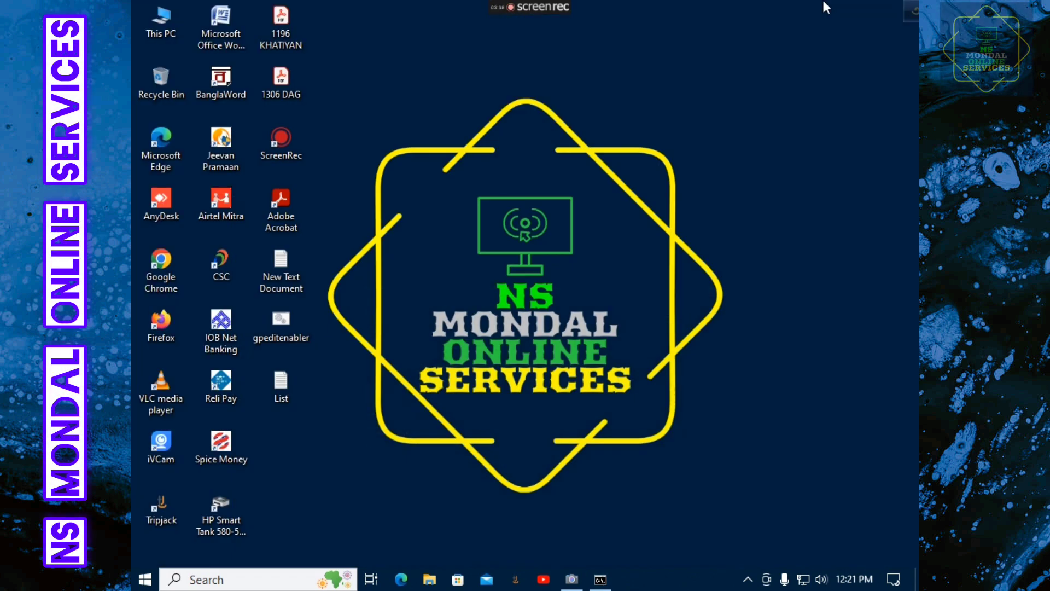
- Open the Local Group Policy Editor by running GPEDIT.MSC from the Run dialog, and move its window slightly up
click(251, 579)
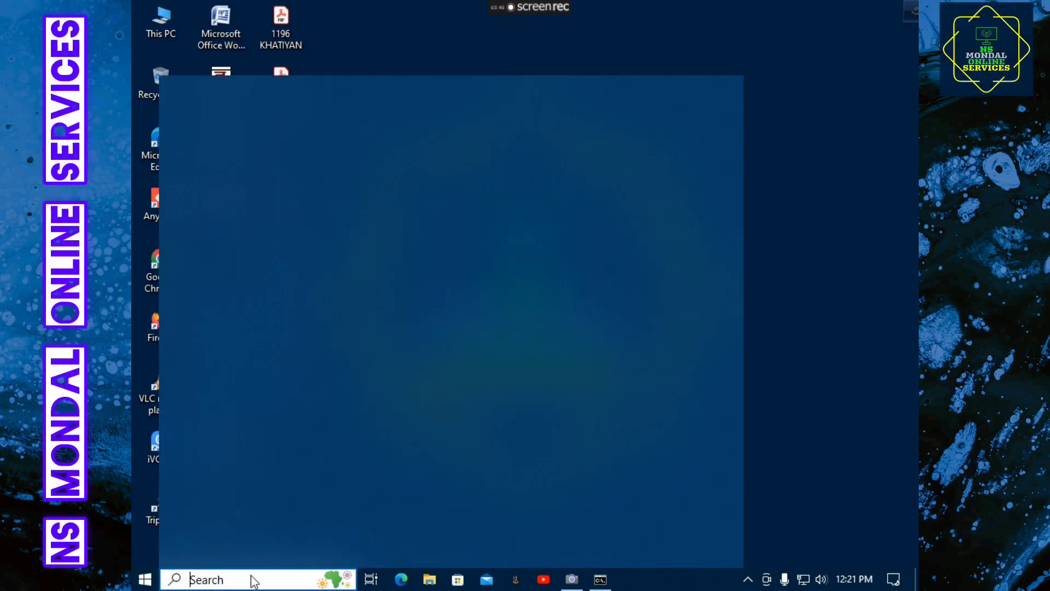
text(run)
key(Return)
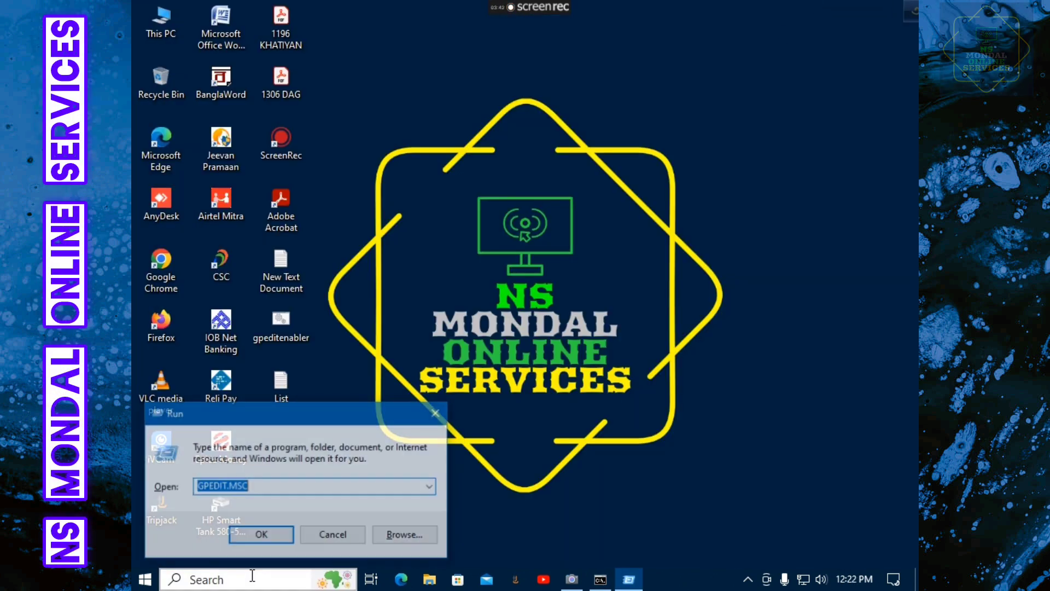
click(265, 487)
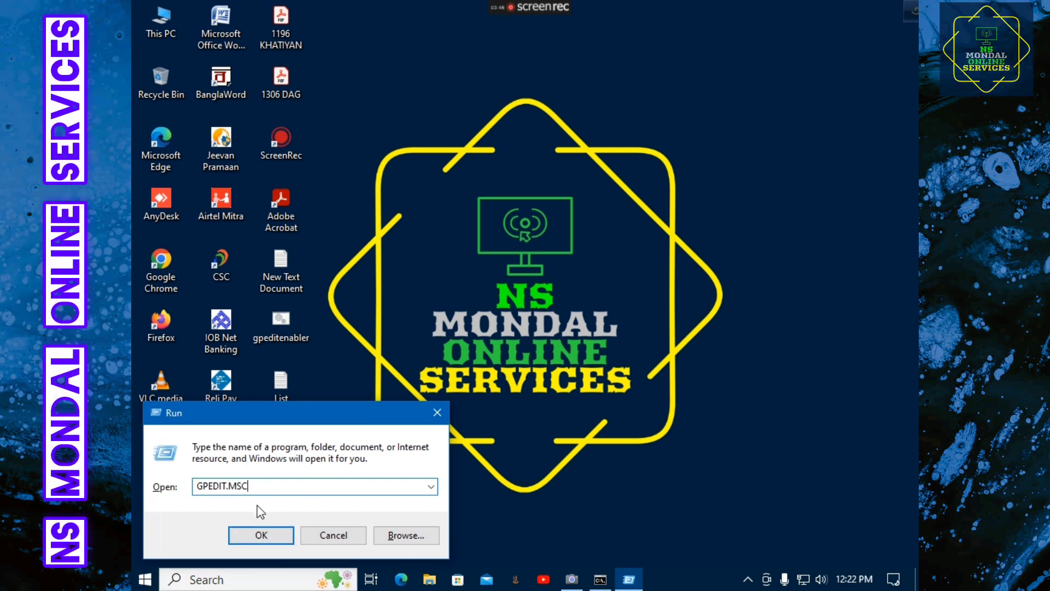
click(257, 537)
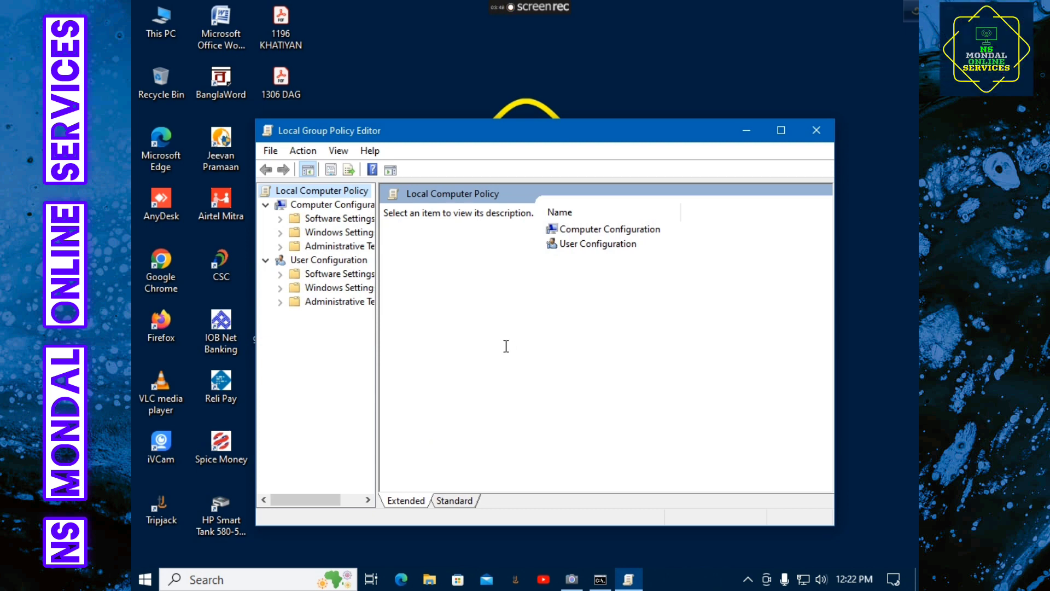
drag(435, 133, 440, 117)
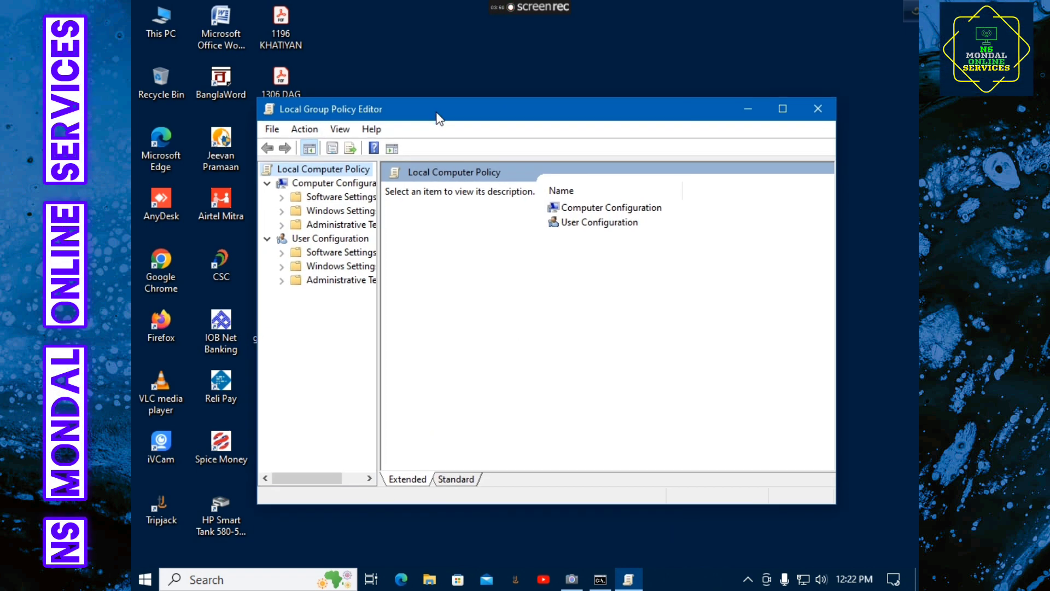
- Open the Windows Update policy folder under Computer Configuration, Administrative Templates, Windows Components
click(353, 225)
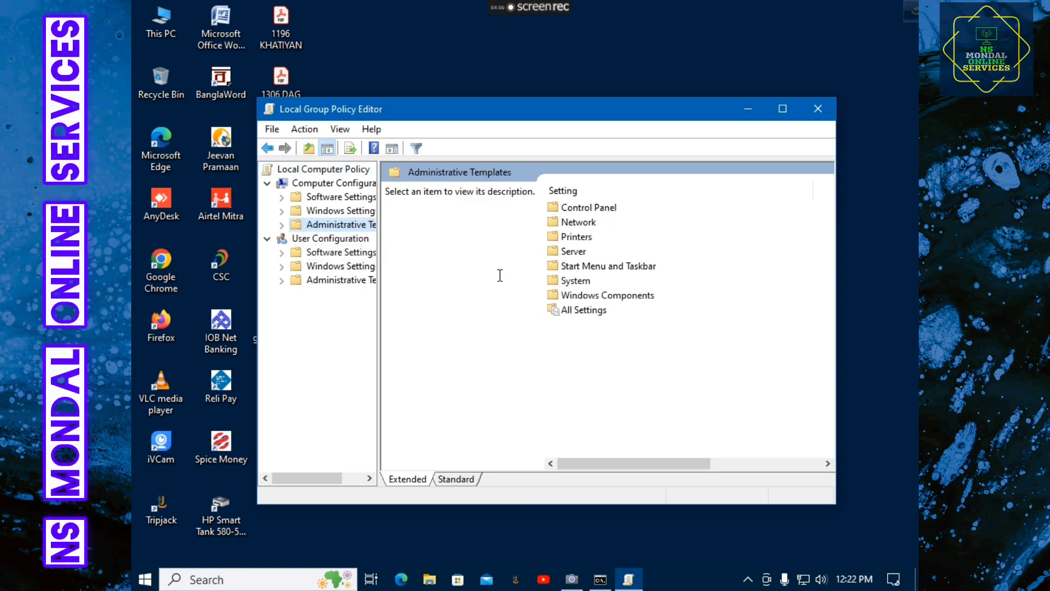
click(608, 298)
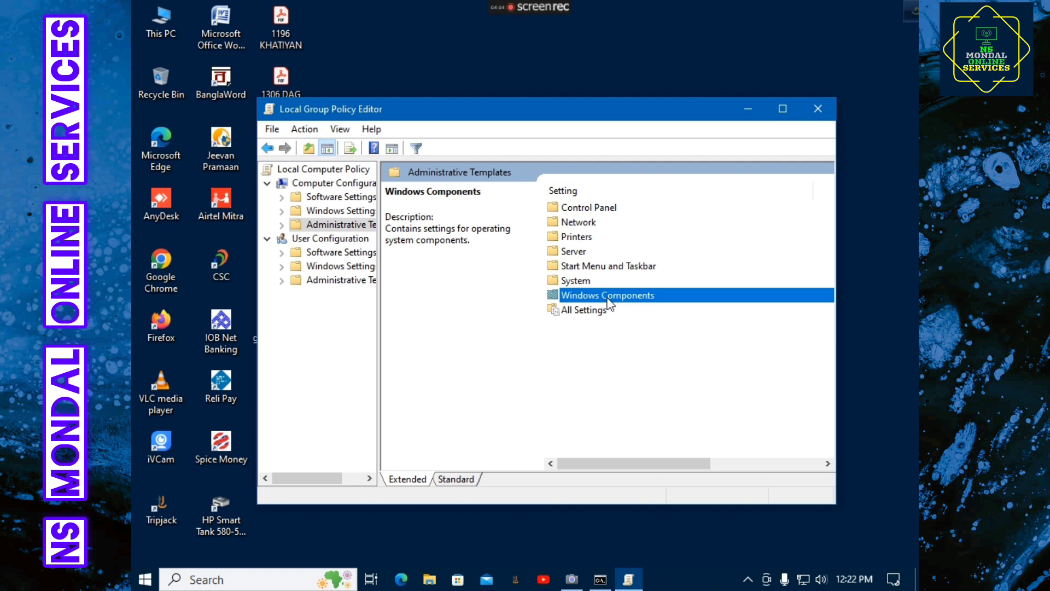
double_click(608, 298)
scroll(760, 308, down, 11)
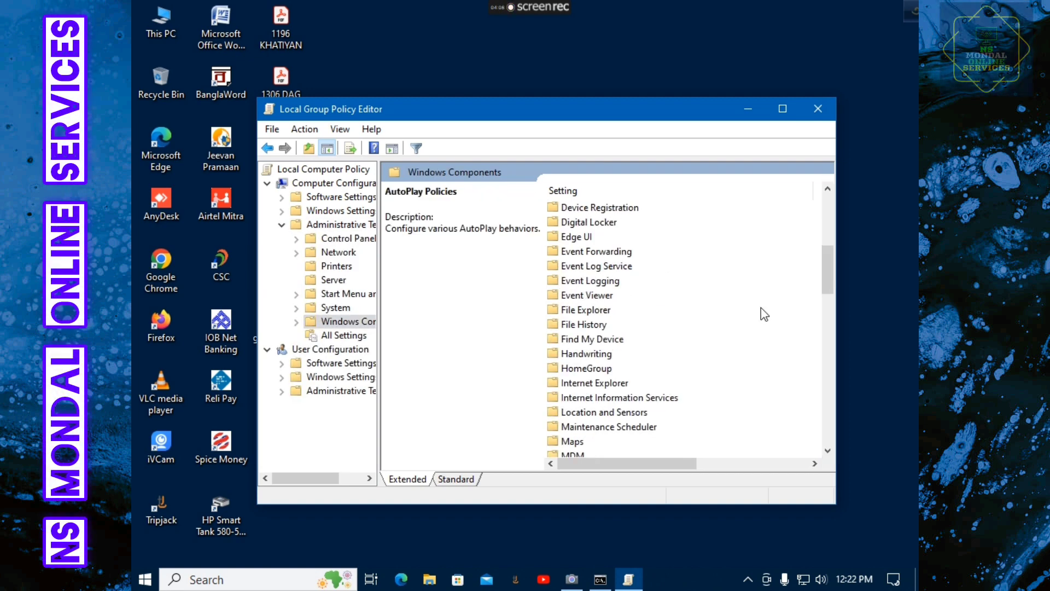
scroll(763, 316, down, 12)
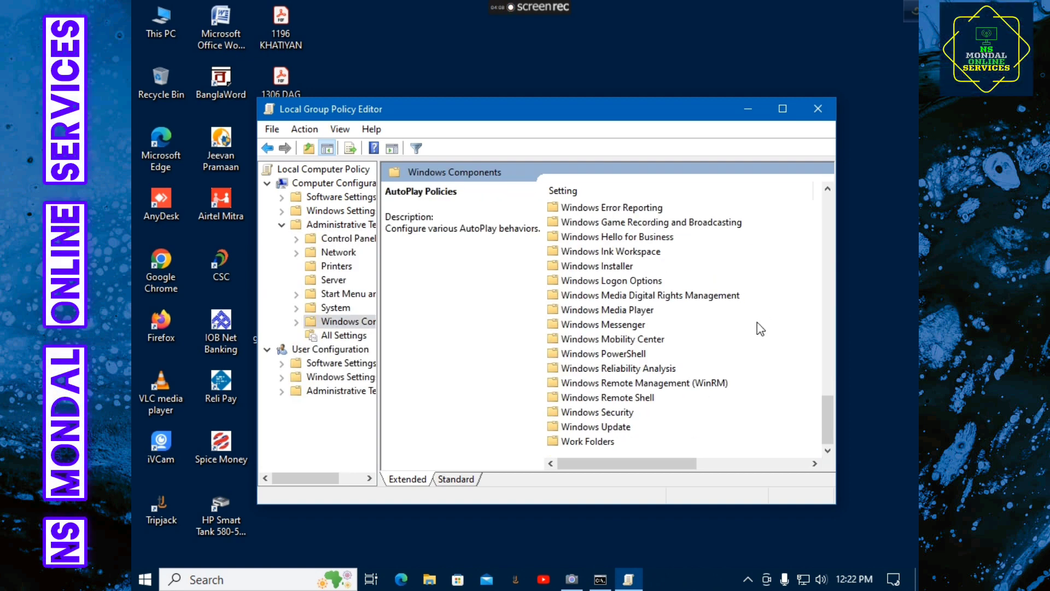
mouse_move(832, 436)
mouse_down()
mouse_move(832, 407)
mouse_move(831, 438)
mouse_up()
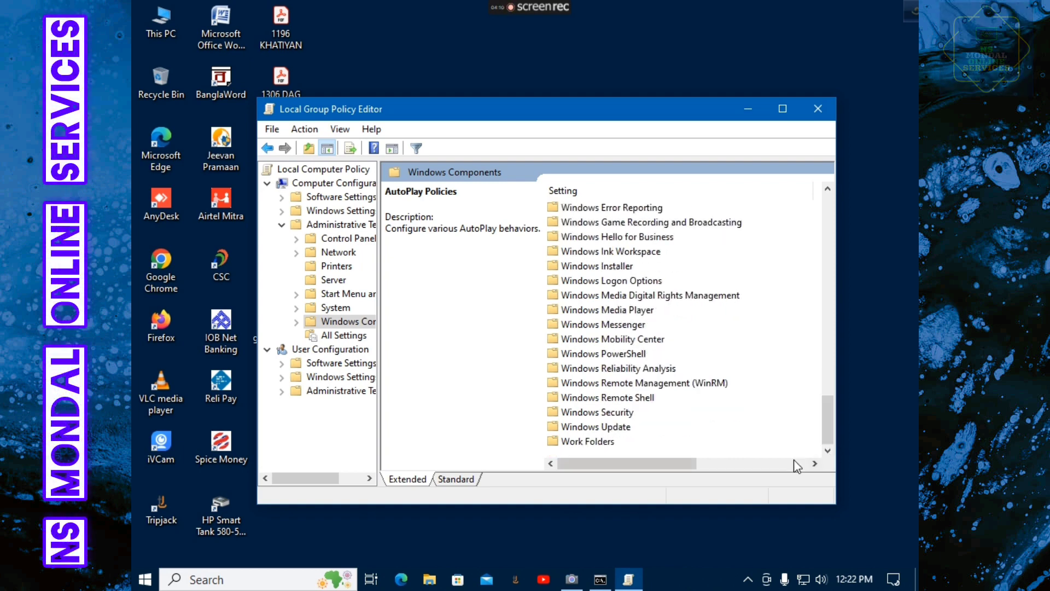
double_click(615, 429)
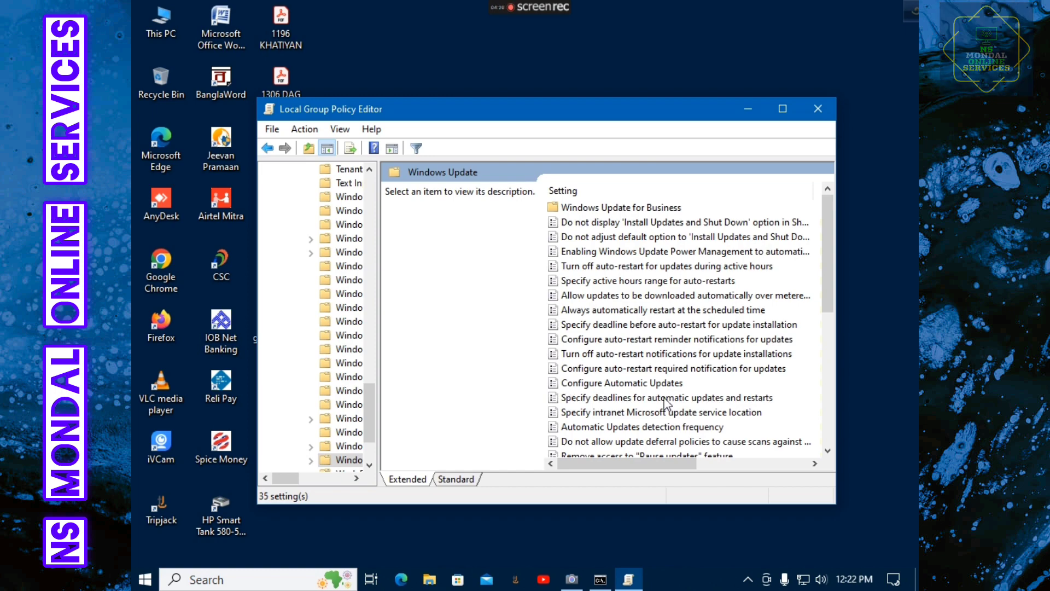
- Set the Configure Automatic Updates policy to Disabled, apply it, and close the policy window and the Local Group Policy Editor
double_click(611, 384)
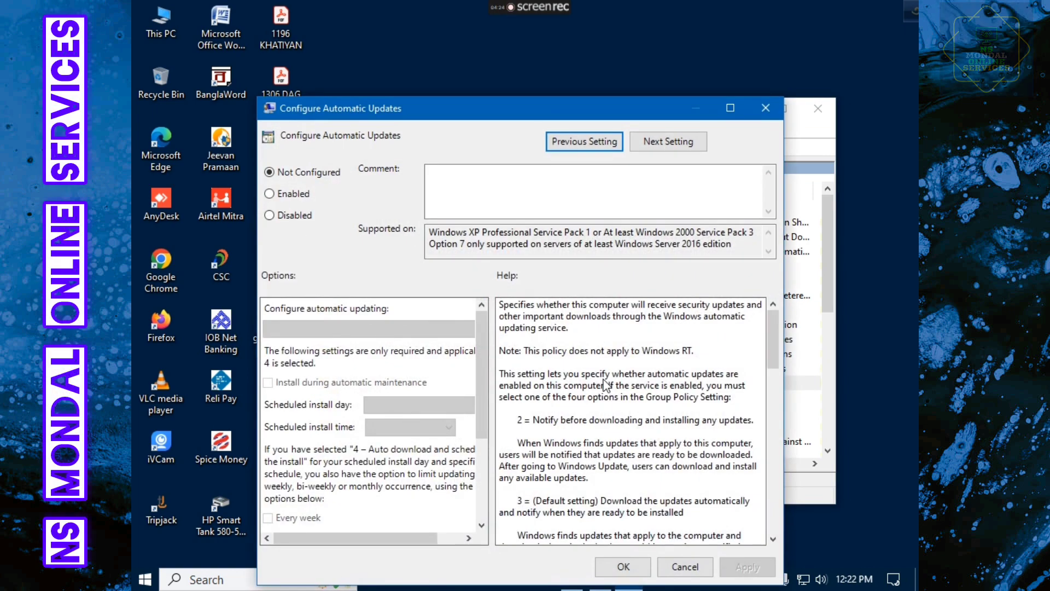
click(731, 107)
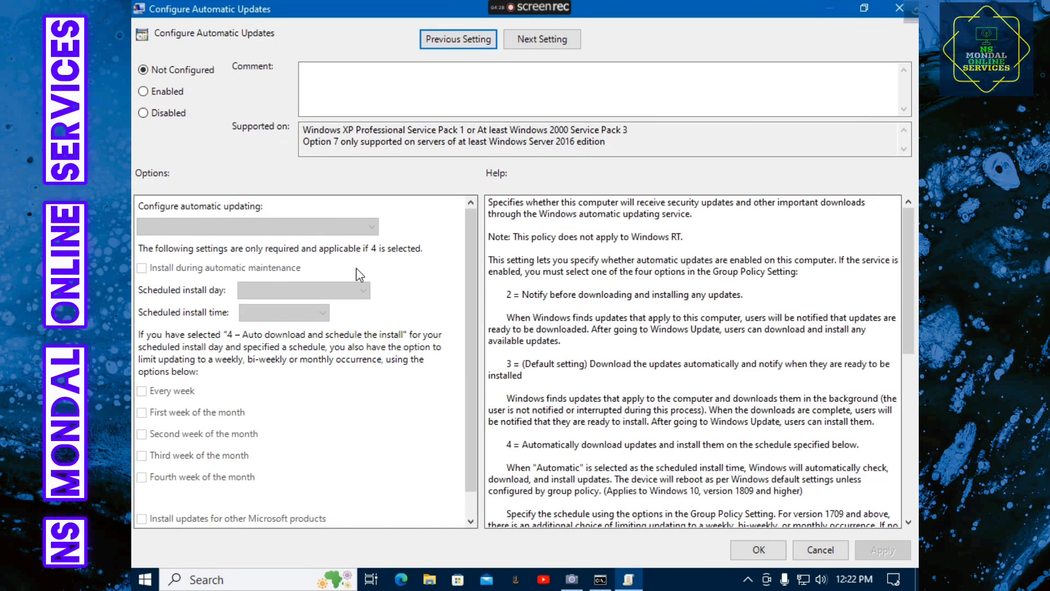
click(143, 113)
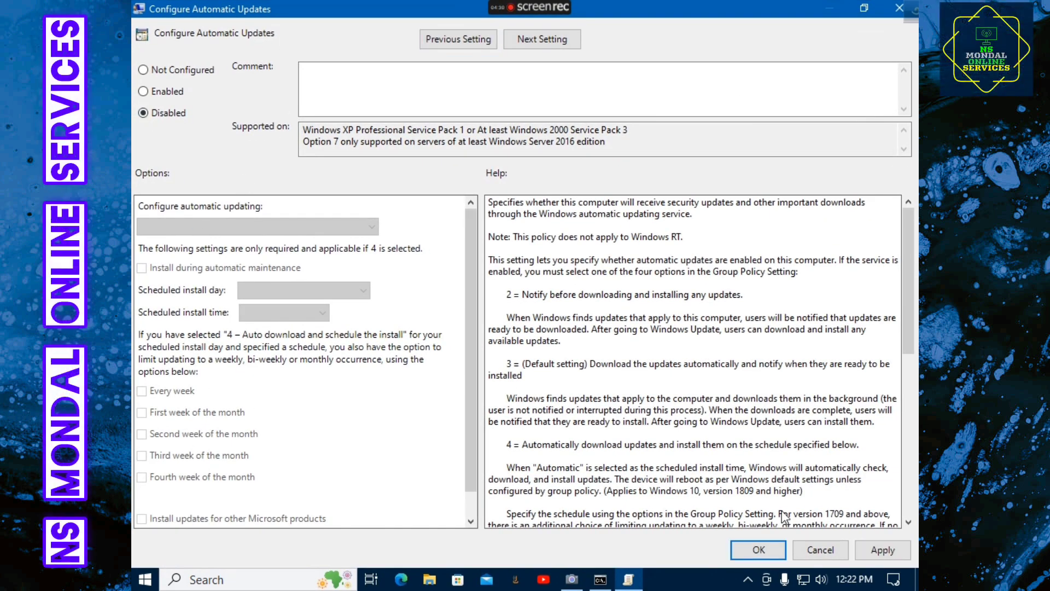
click(883, 550)
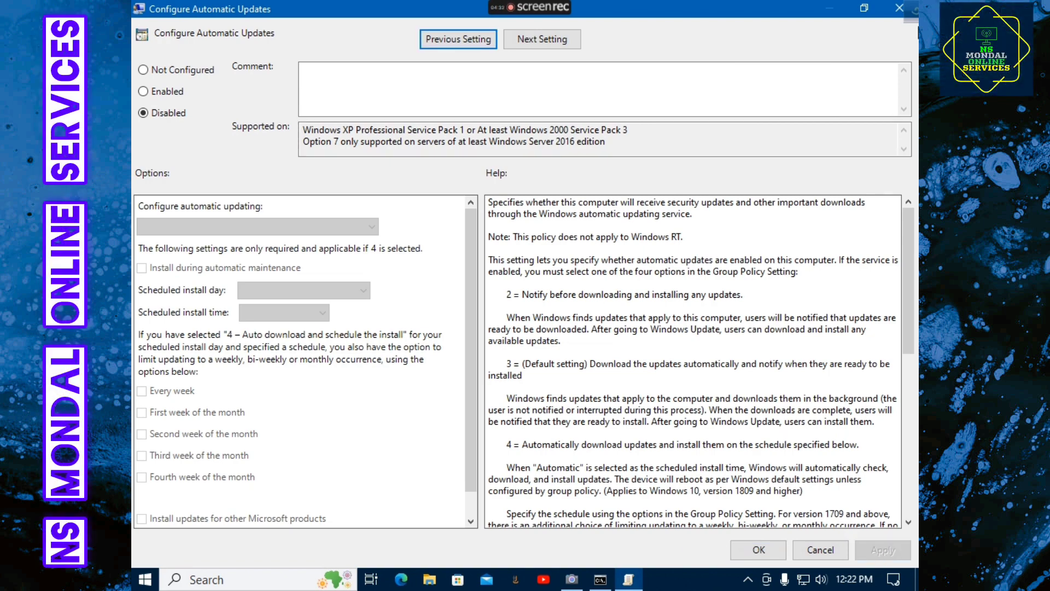
click(899, 8)
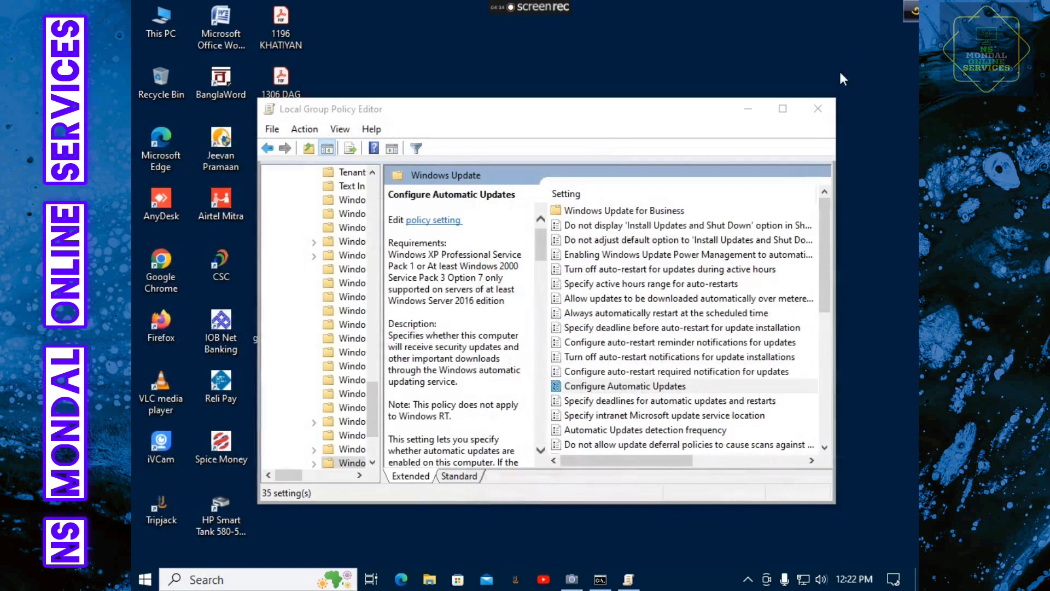
click(817, 108)
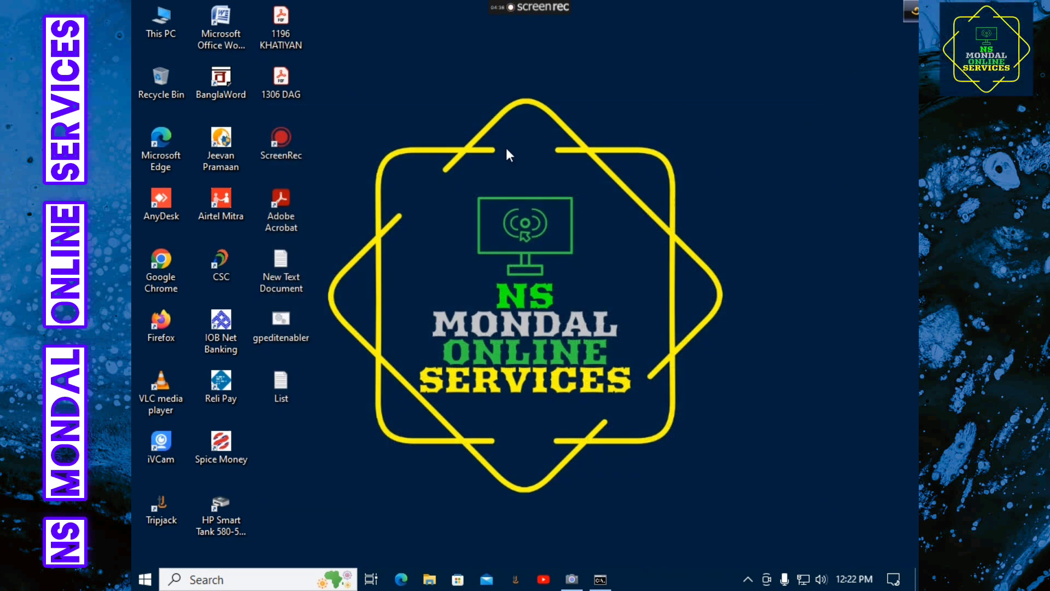
right_click(506, 149)
click(543, 191)
right_click(544, 188)
click(569, 233)
right_click(569, 229)
click(599, 280)
- Open the Ethernet connection's properties in the Network & Internet settings and bring up the metered connection option
right_click(804, 580)
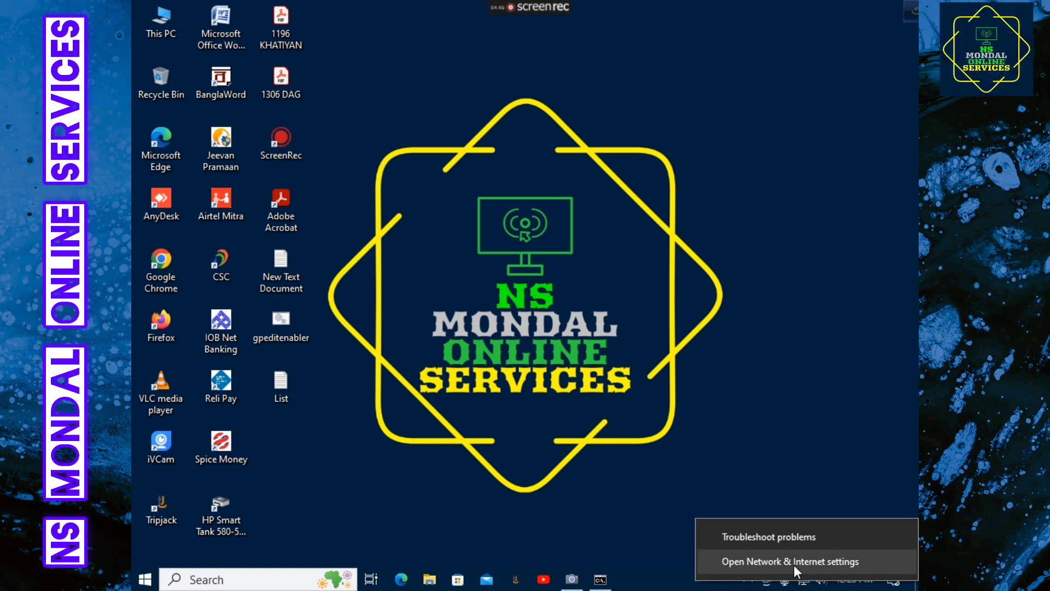
click(794, 567)
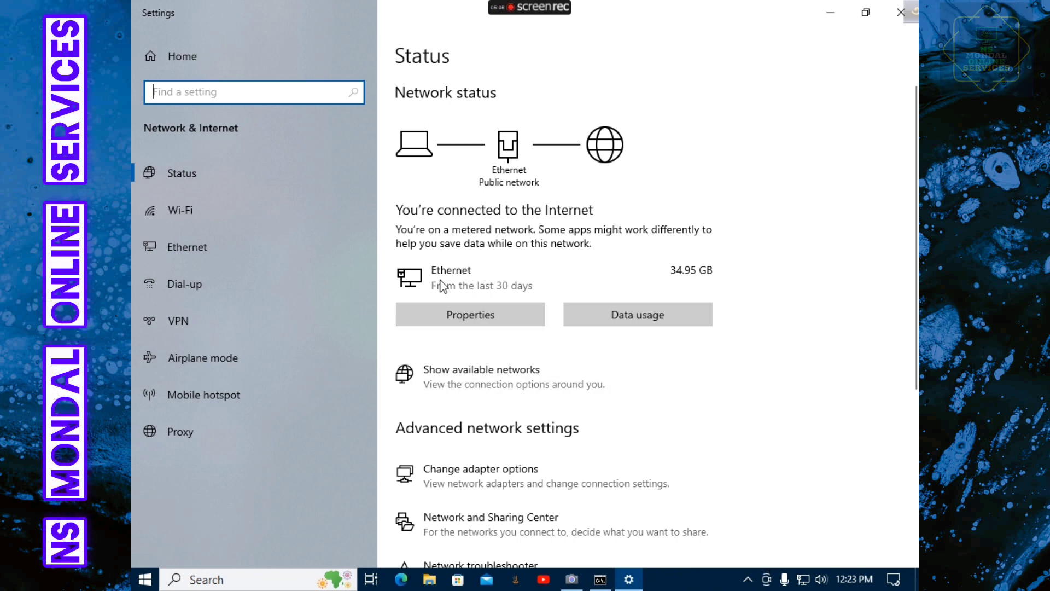
click(469, 321)
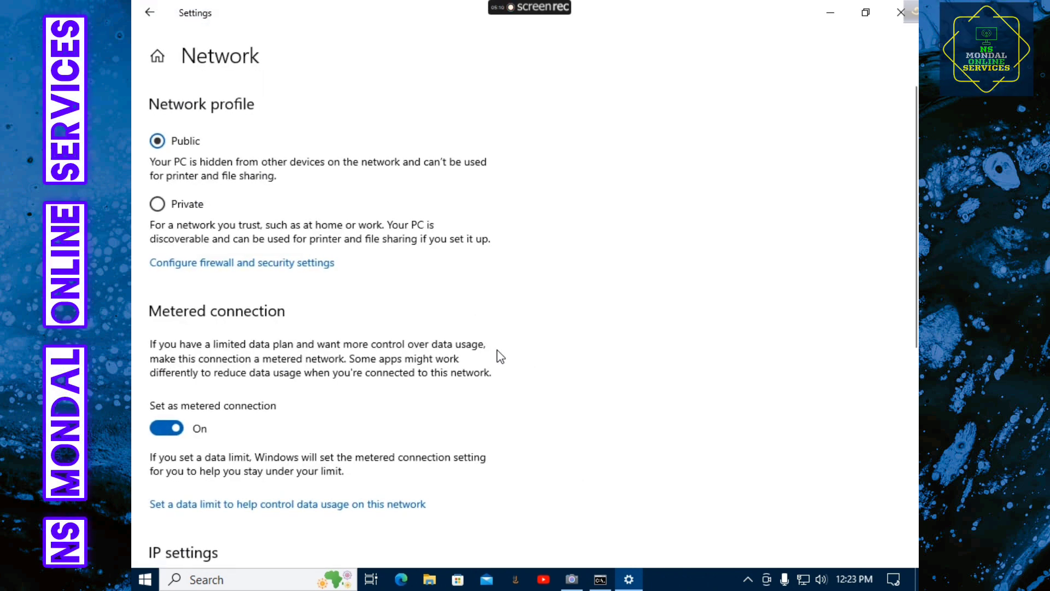
scroll(495, 356, down, 3)
scroll(502, 364, up, 1)
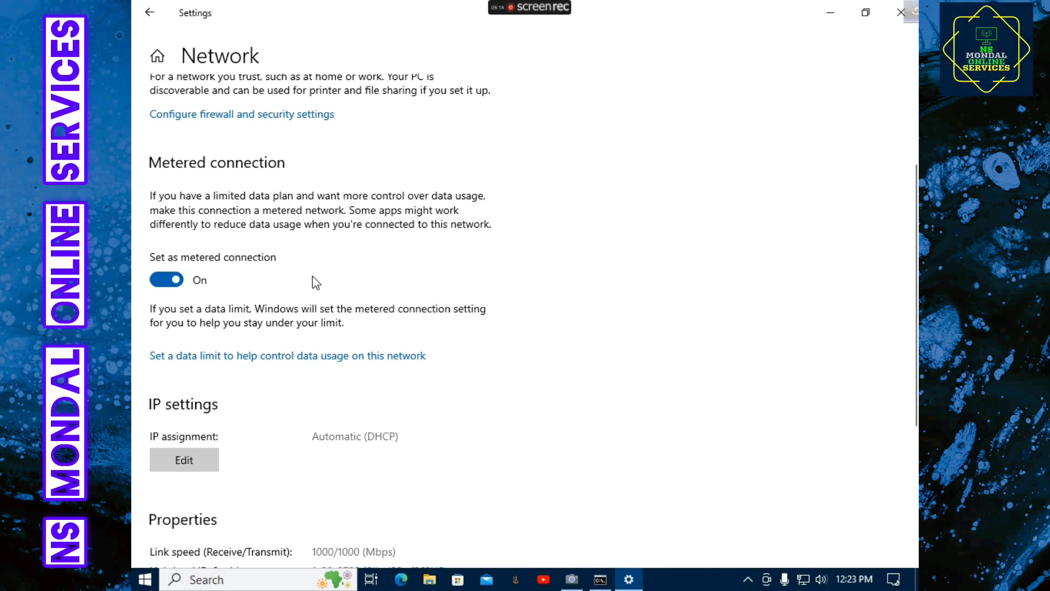
- Toggle the Ethernet network's metered connection setting off and on, leave it set to On, and close Settings
click(174, 281)
click(175, 283)
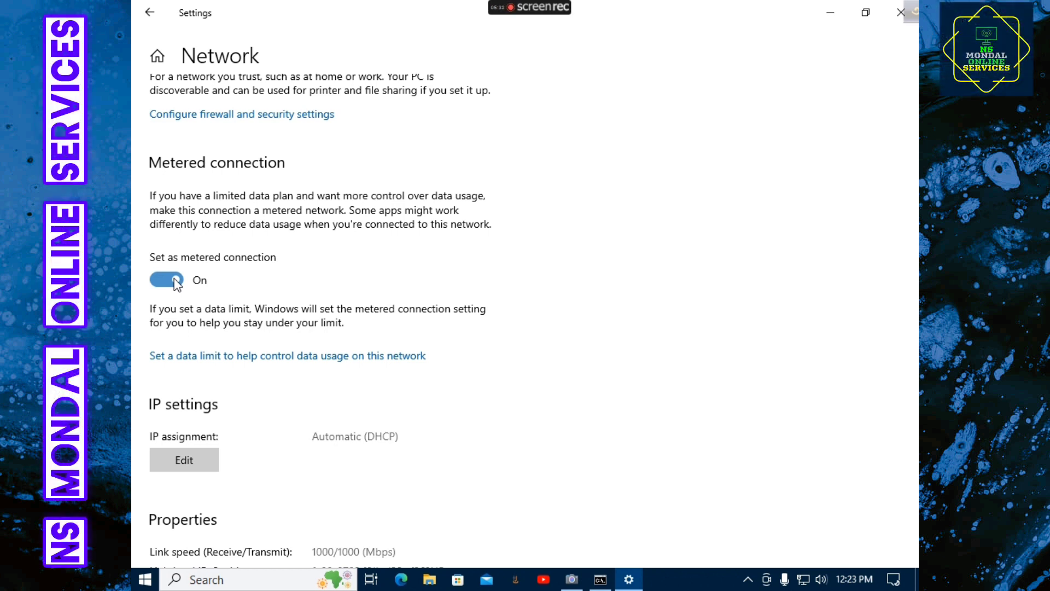
click(176, 283)
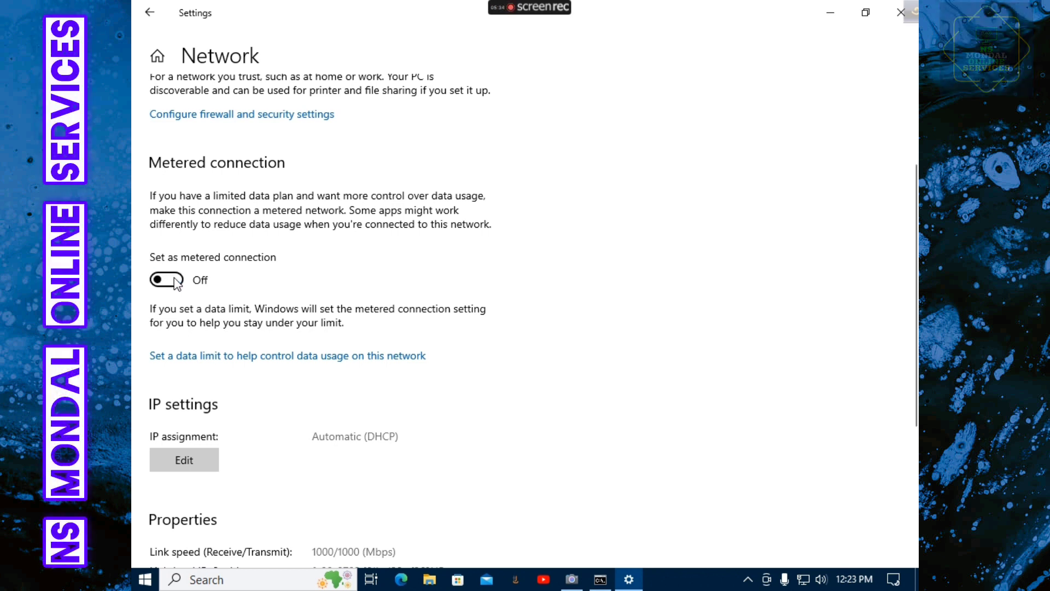
click(176, 283)
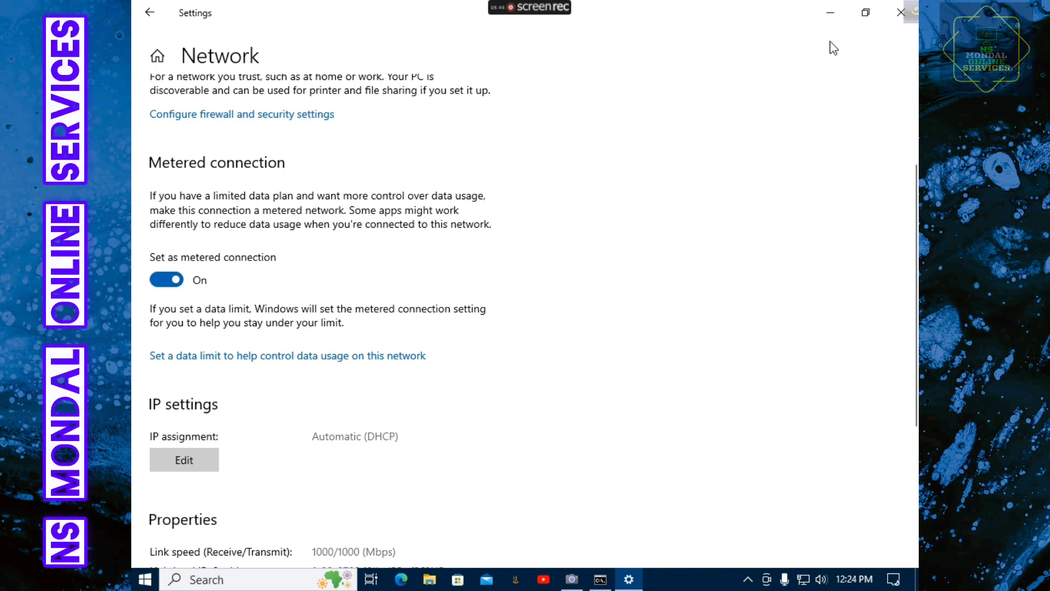
click(901, 12)
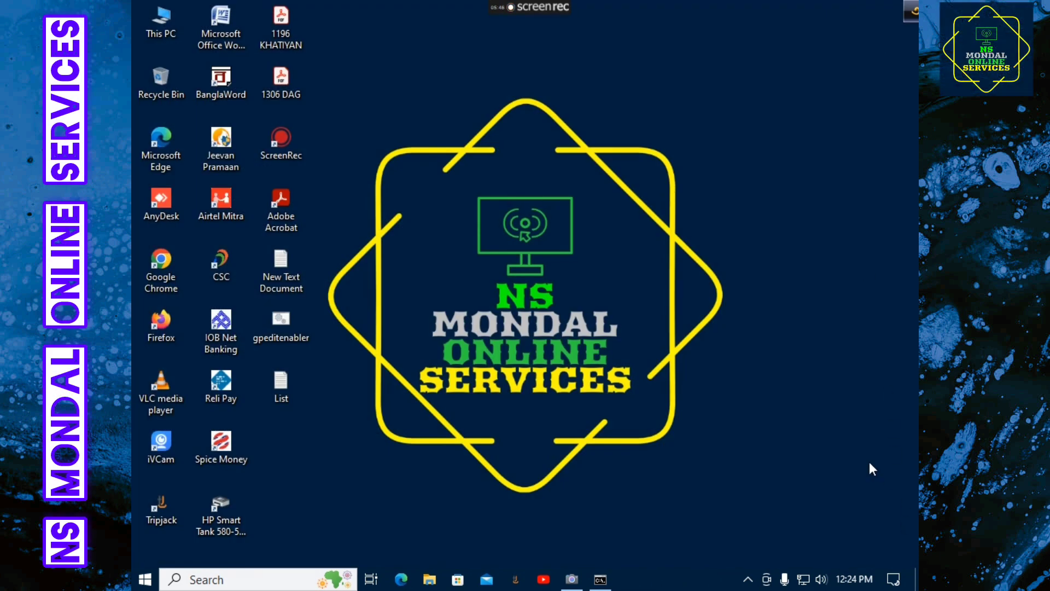
- Refresh the desktop and open the Windows Update page under Update & Security in Settings
right_click(704, 320)
click(731, 364)
click(894, 579)
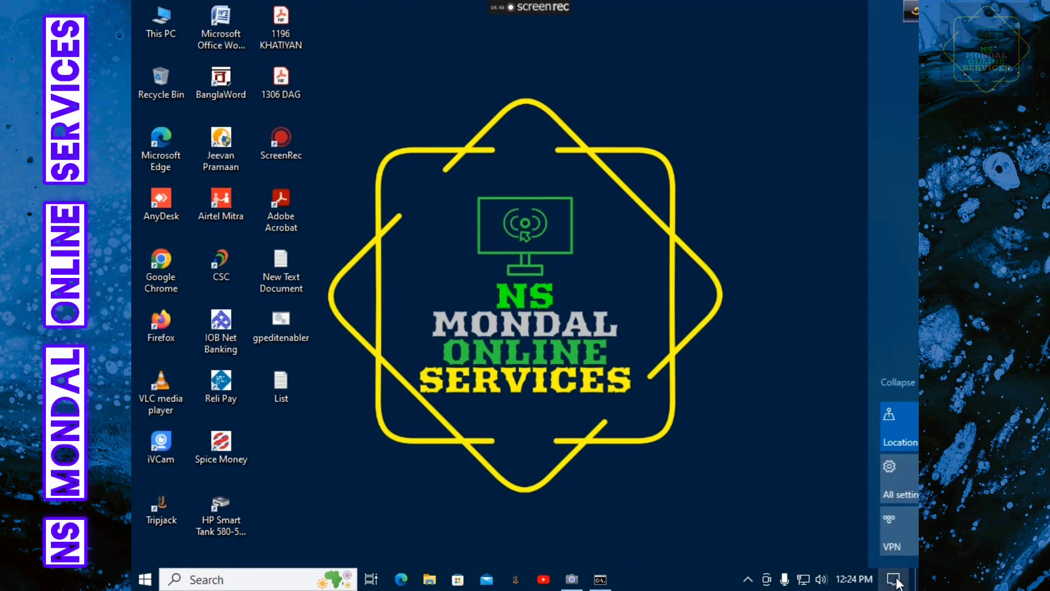
click(658, 484)
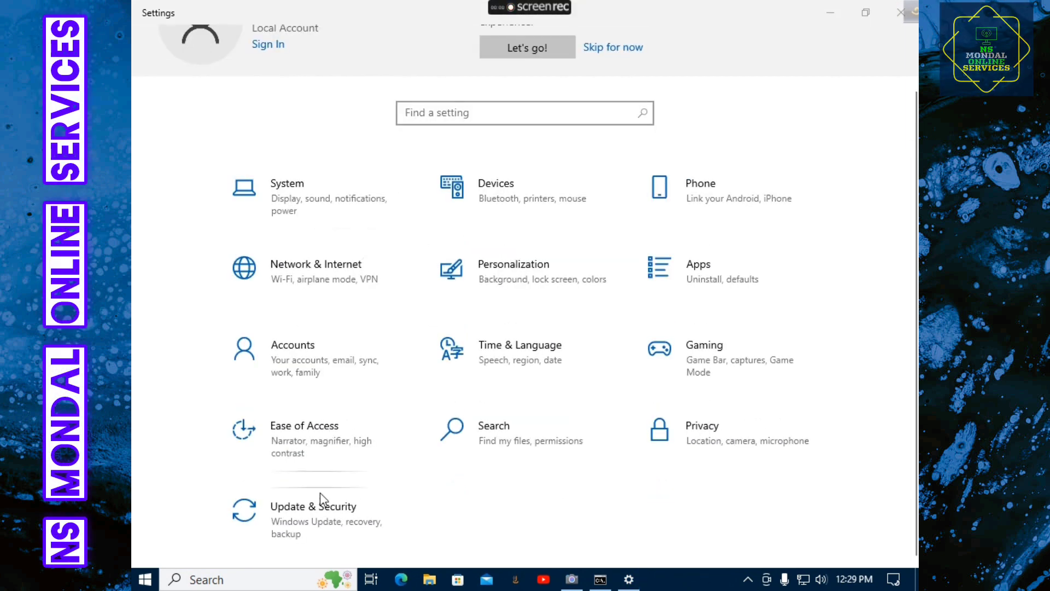
click(320, 501)
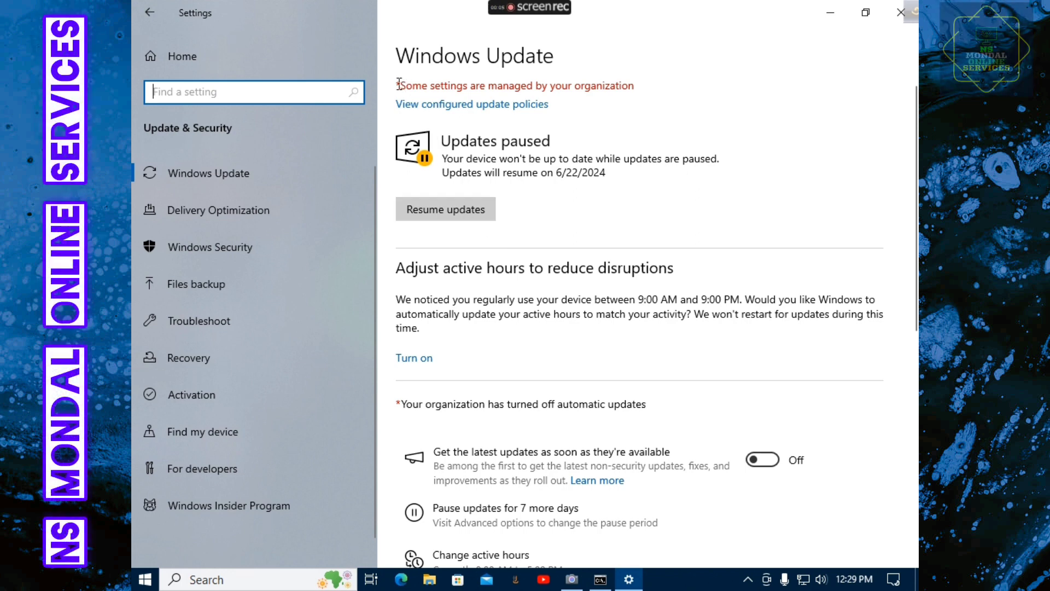
- Examine the Windows Update page for the organization-managed notice, the pause status and the automatic update options
drag(398, 85, 635, 89)
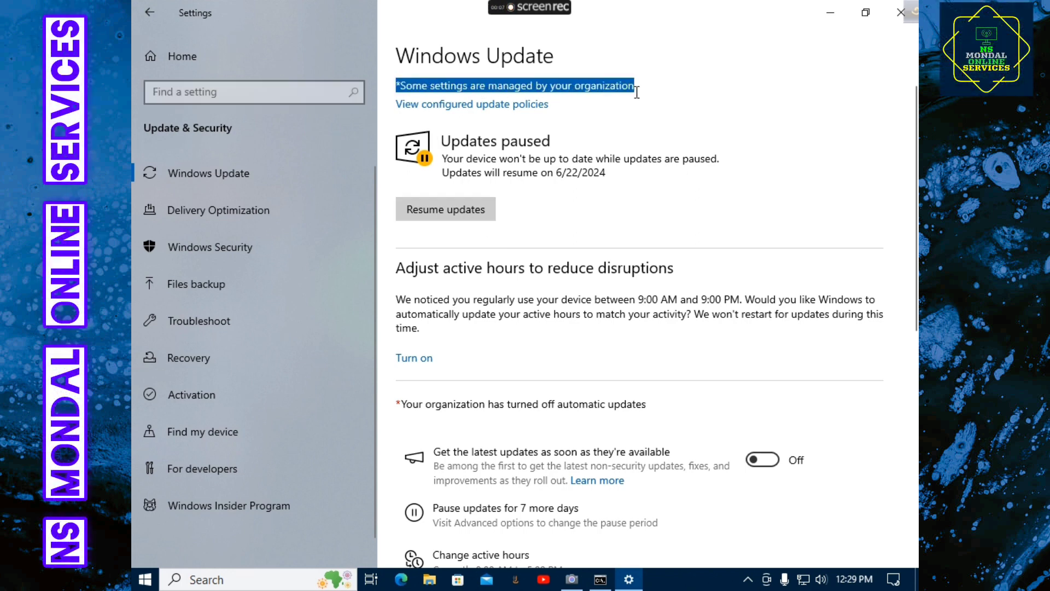
scroll(595, 183, down, 3)
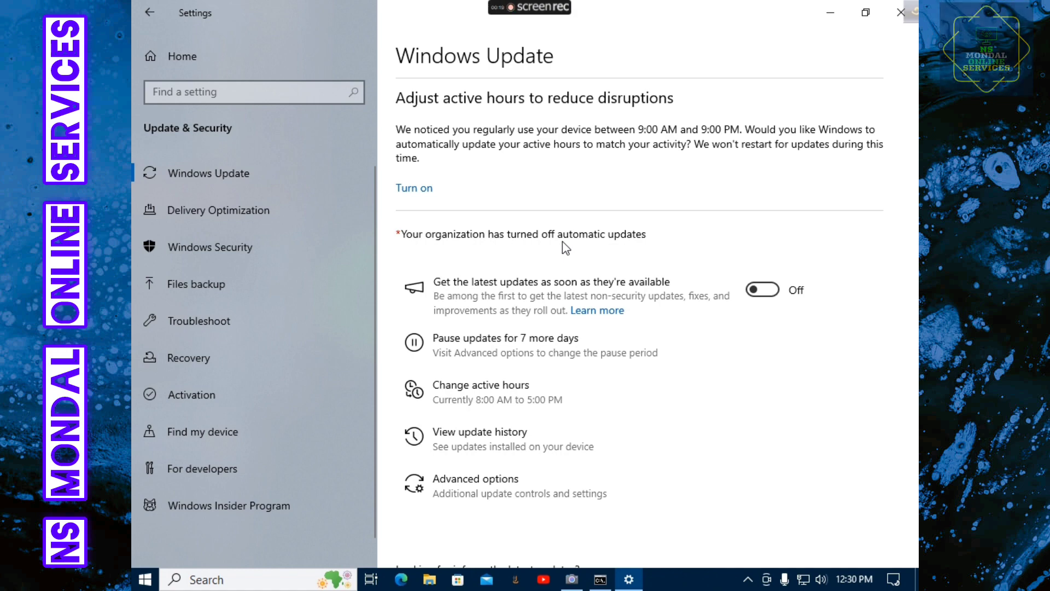
scroll(663, 287, up, 3)
scroll(664, 288, down, 6)
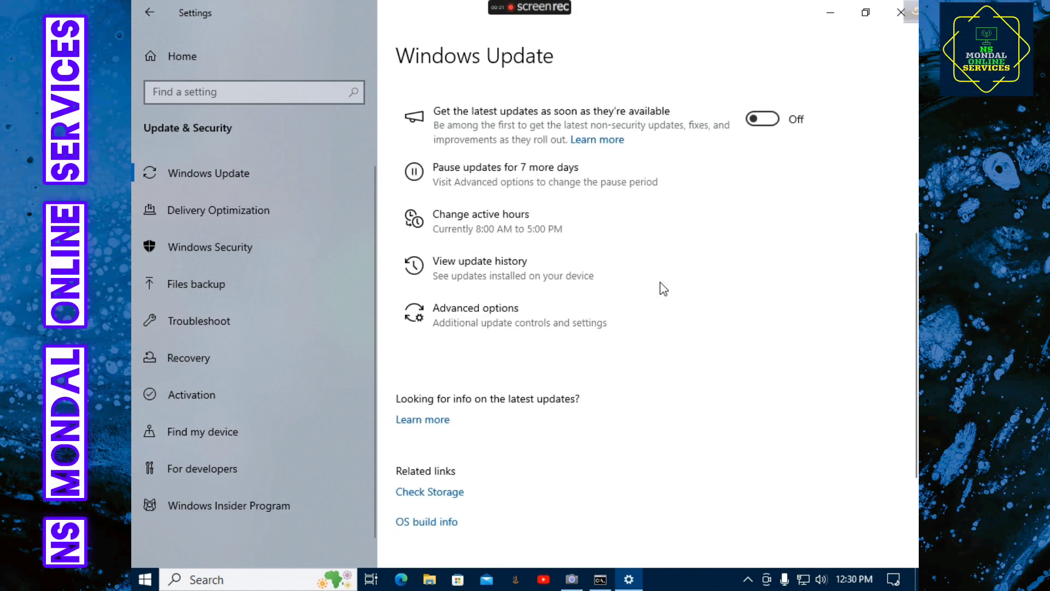
scroll(663, 287, up, 6)
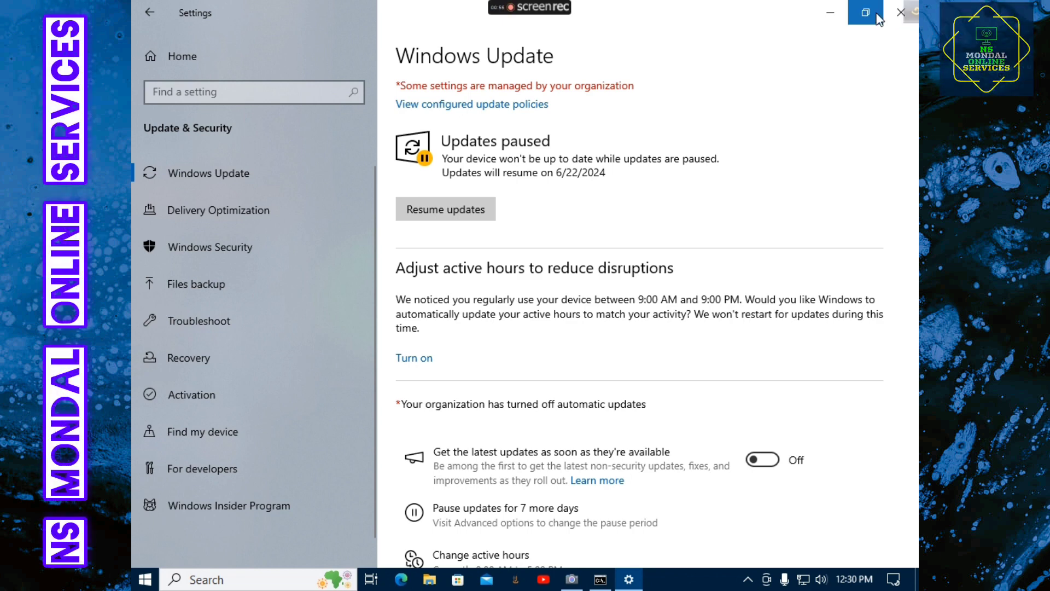
mouse_move(485, 8)
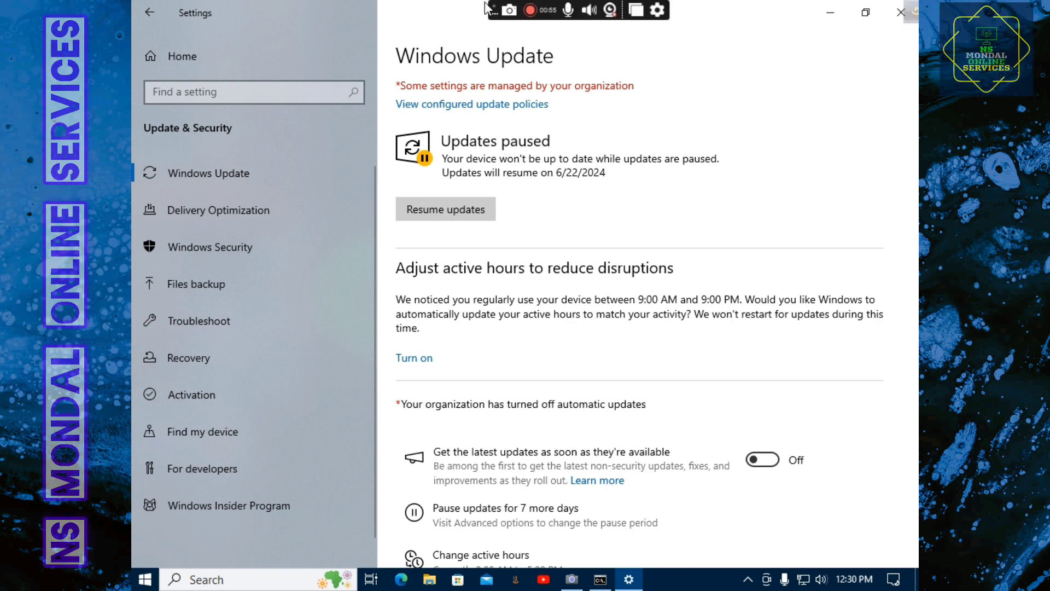
click(529, 10)
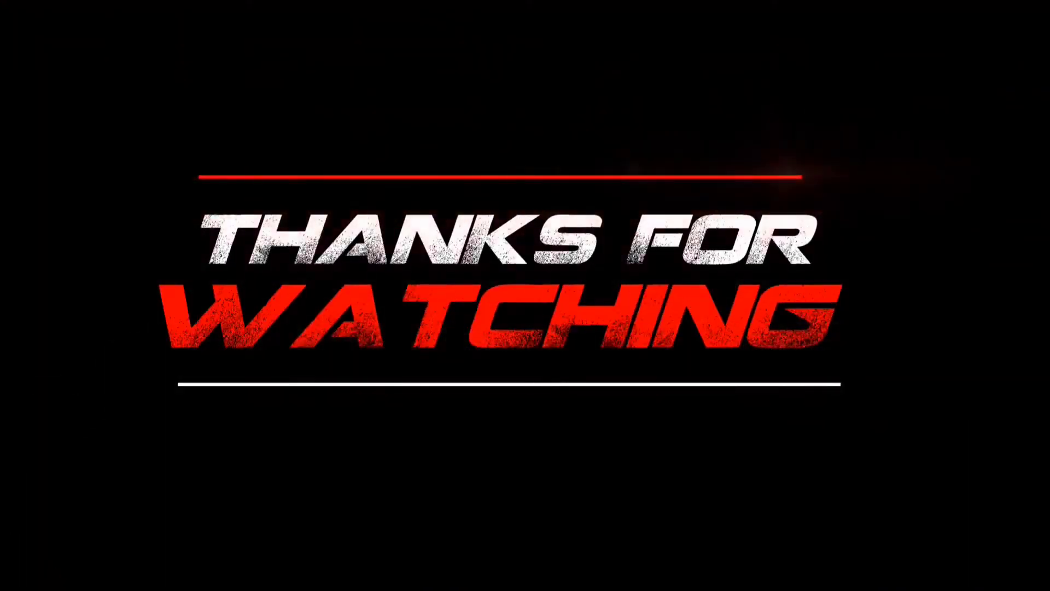